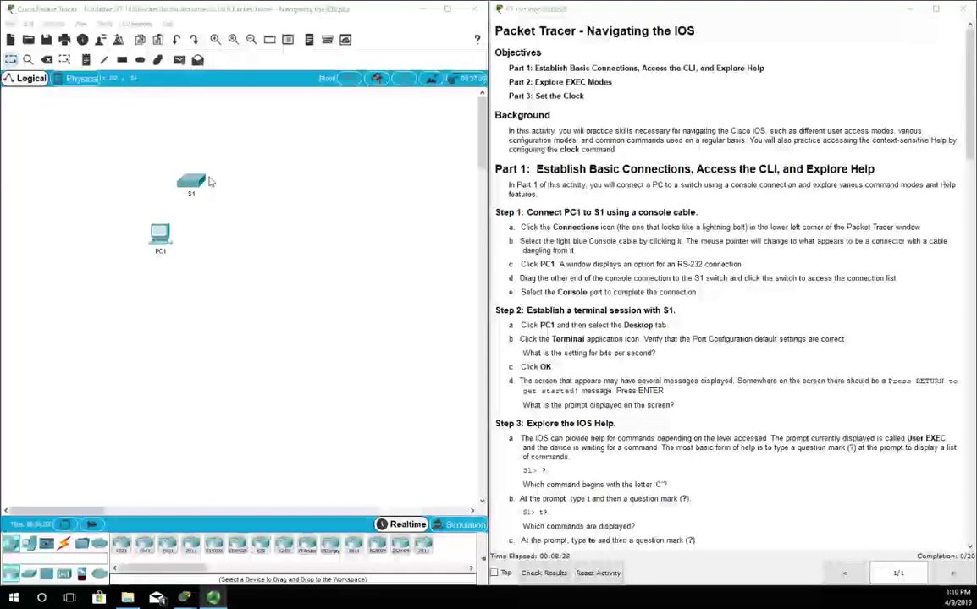
Open switch S1's window, dismiss the locked CLI warning, and close it again.
{"action": "left_click", "coordinate": [190, 181]}
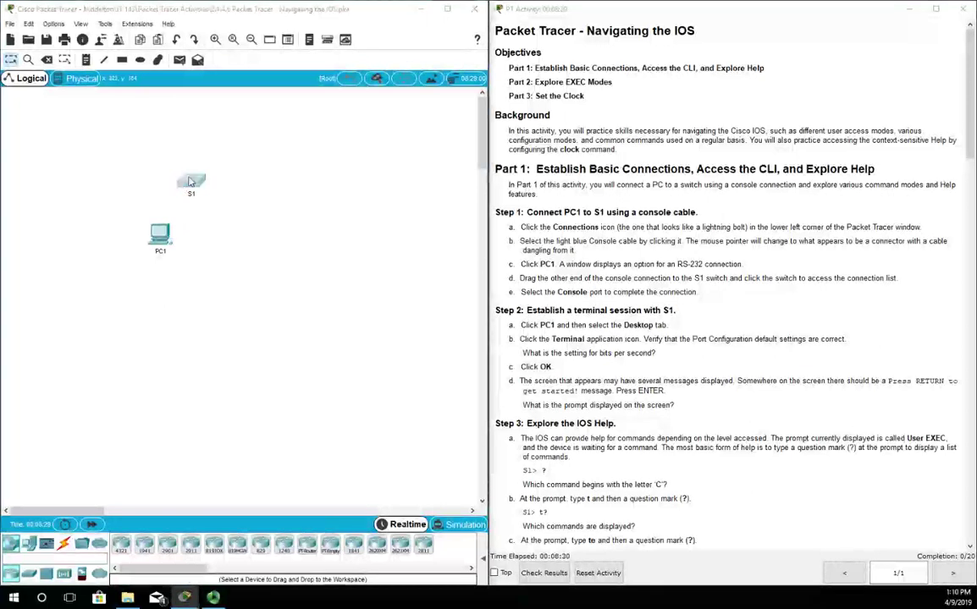
{"action": "left_click", "coordinate": [381, 148]}
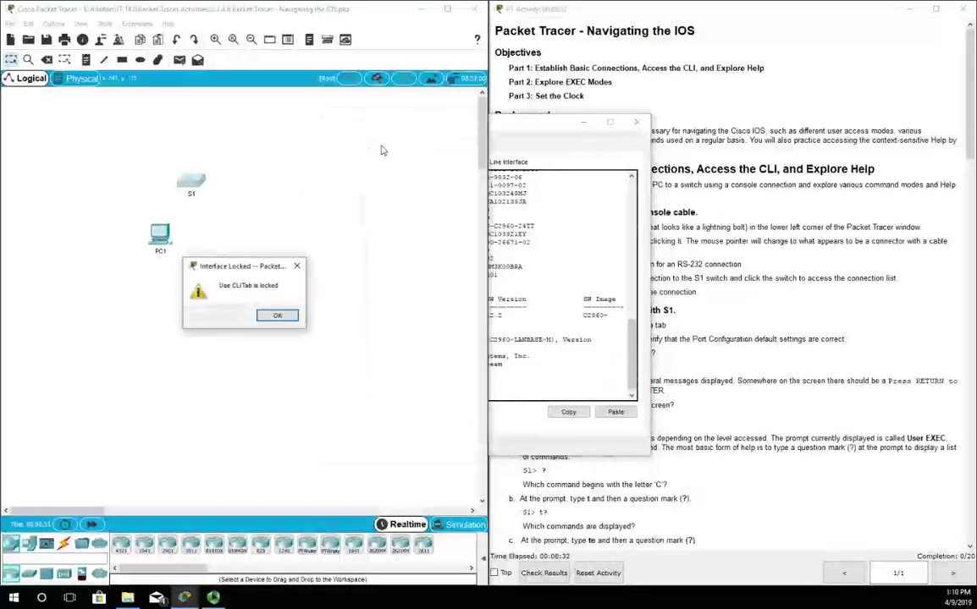
{"action": "left_click", "coordinate": [277, 314]}
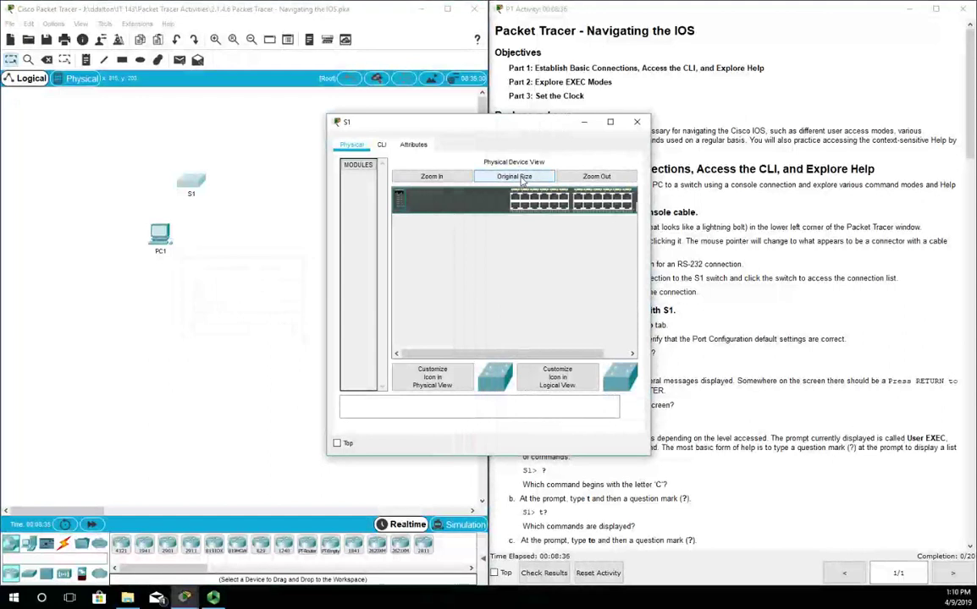
{"action": "left_click", "coordinate": [636, 121]}
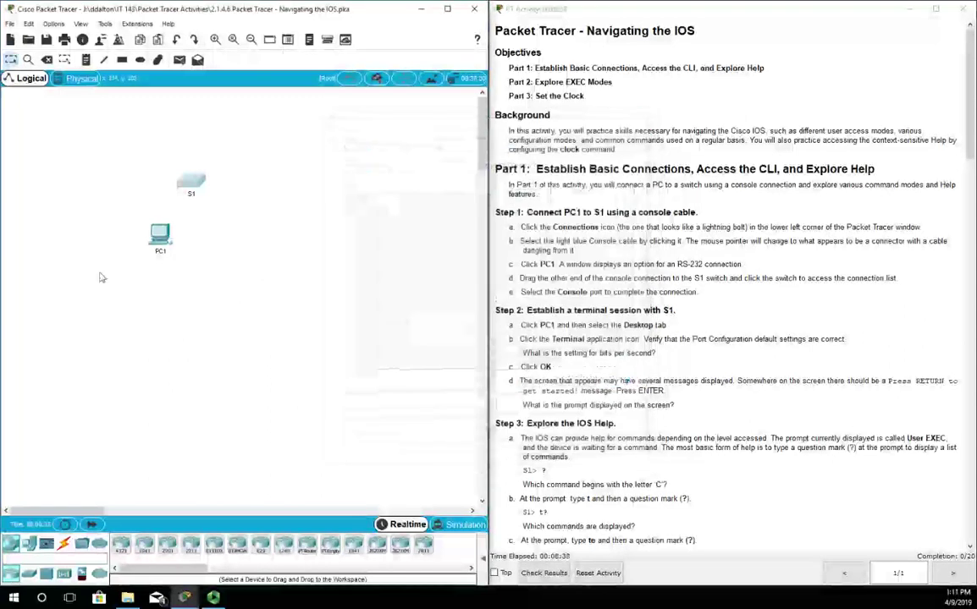
Run a Console cable from PC1's RS 232 port to S1's Console port.
{"action": "left_click", "coordinate": [65, 545]}
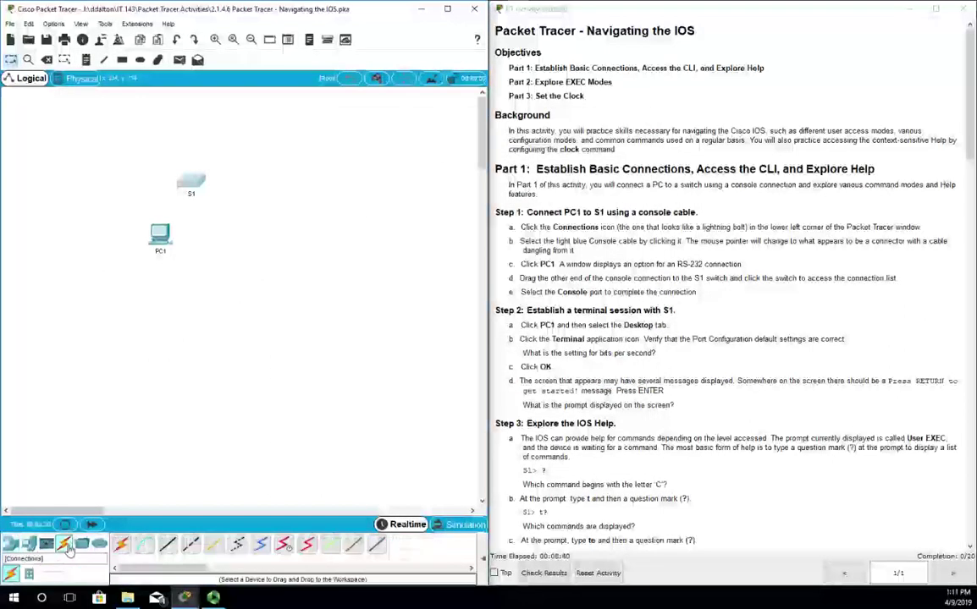
{"action": "left_click", "coordinate": [144, 545]}
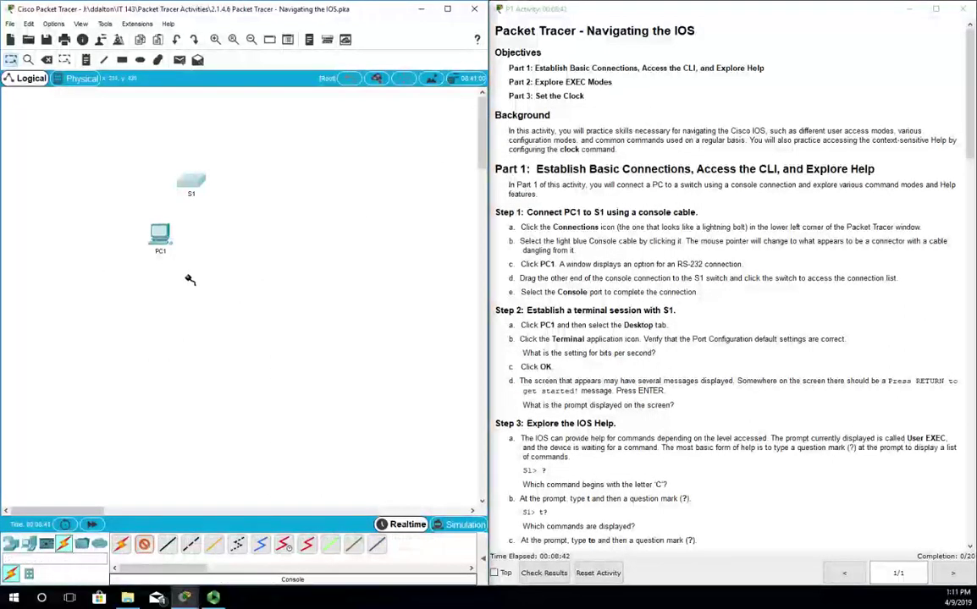
{"action": "left_click", "coordinate": [159, 234]}
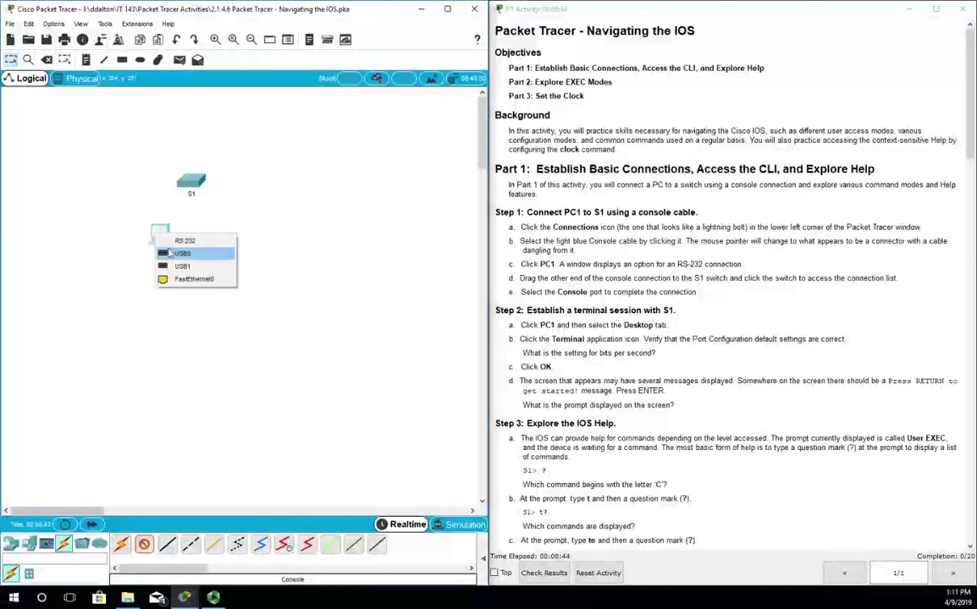
{"action": "left_click", "coordinate": [179, 241]}
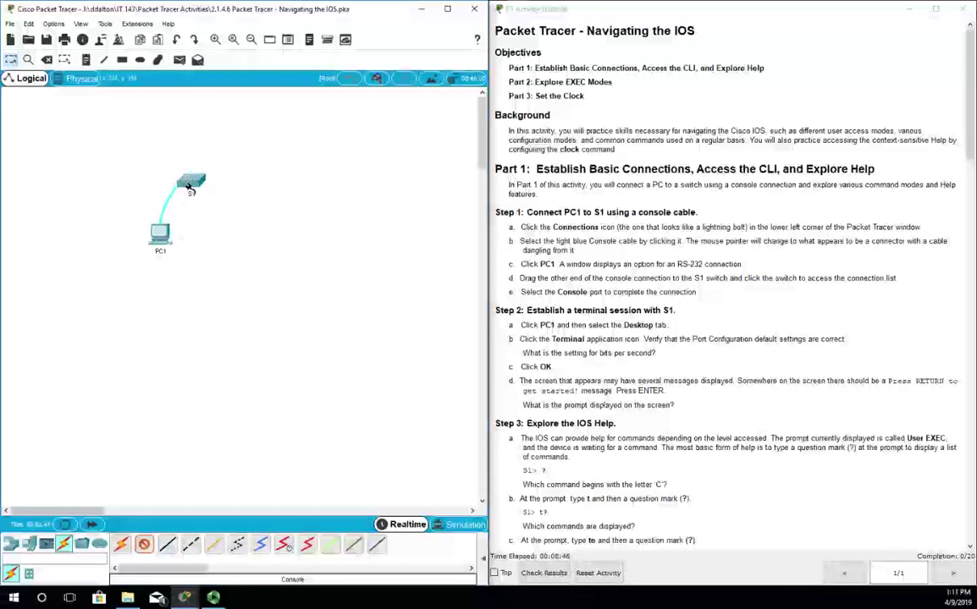
{"action": "left_click", "coordinate": [189, 185]}
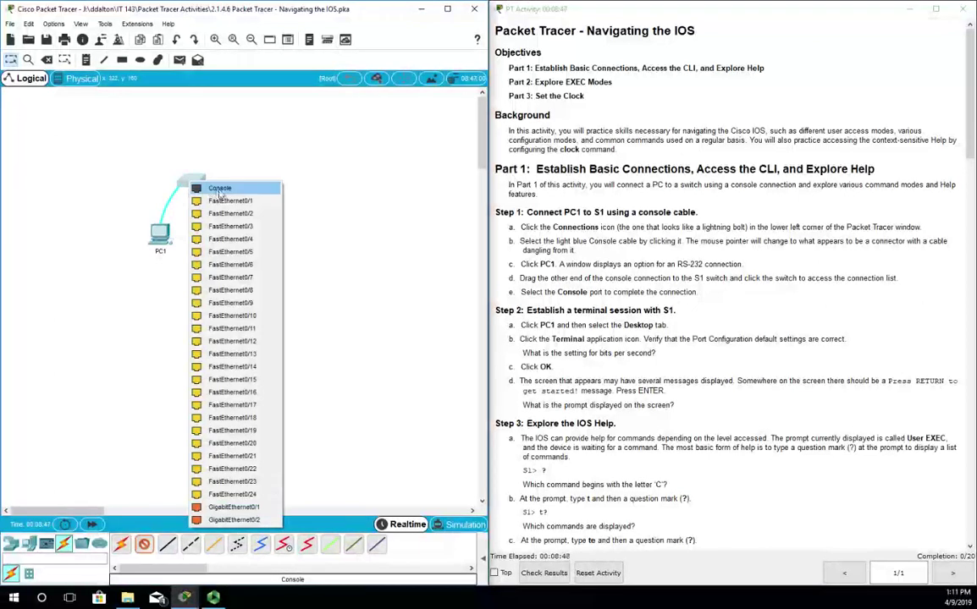
{"action": "left_click", "coordinate": [219, 190]}
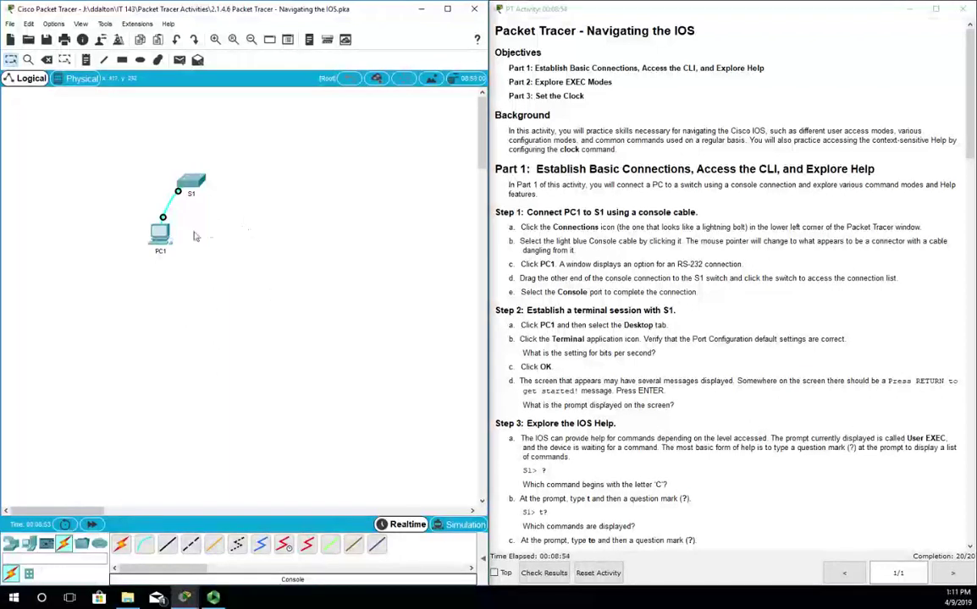
Launch PC1's Desktop Terminal, showing 9600 bps, 8 data bits, no parity.
{"action": "left_click", "coordinate": [165, 241]}
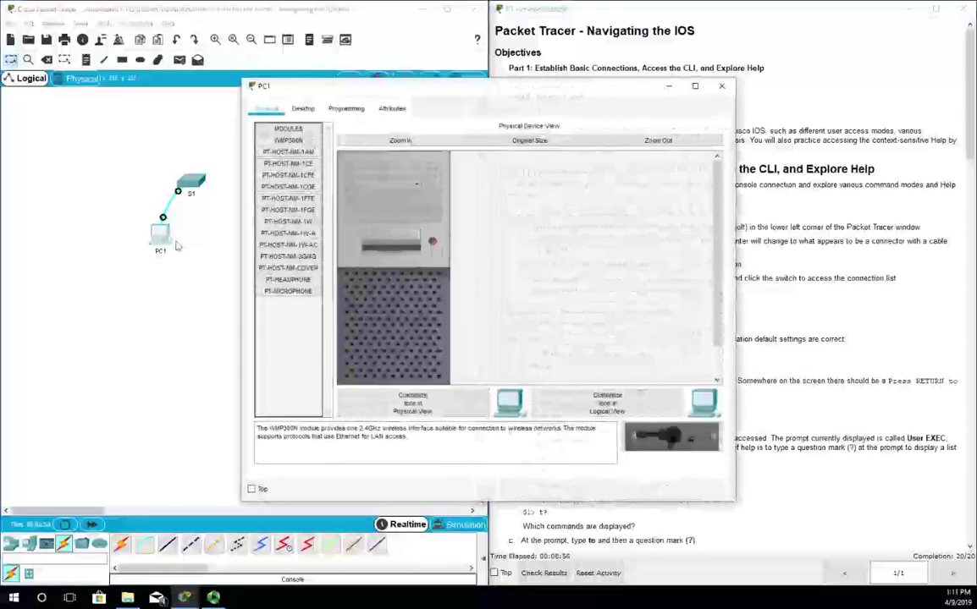
{"action": "left_click", "coordinate": [306, 110]}
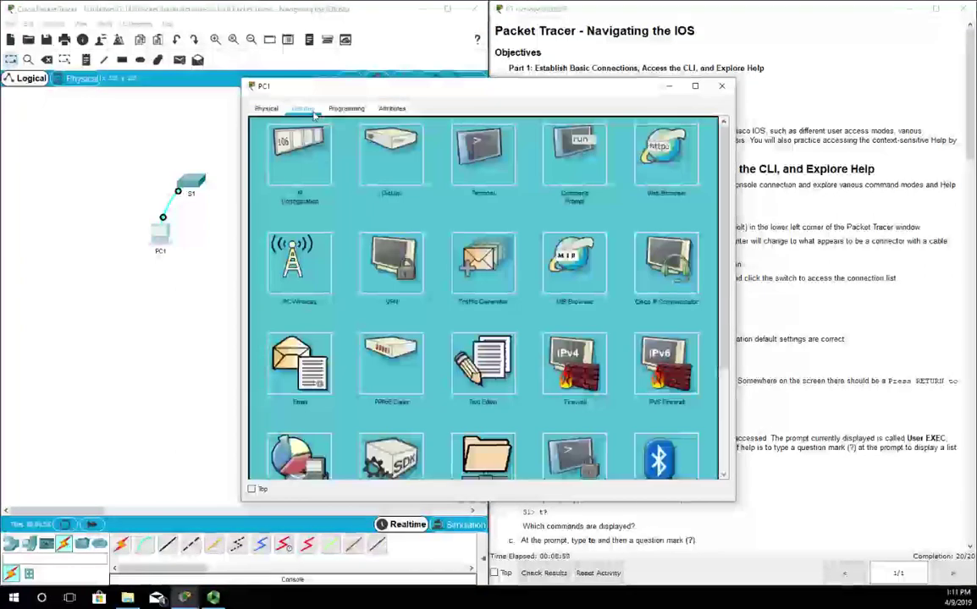
{"action": "left_click", "coordinate": [482, 168]}
{"action": "left_click_drag", "start_coordinate": [491, 92], "coordinate": [286, 142]}
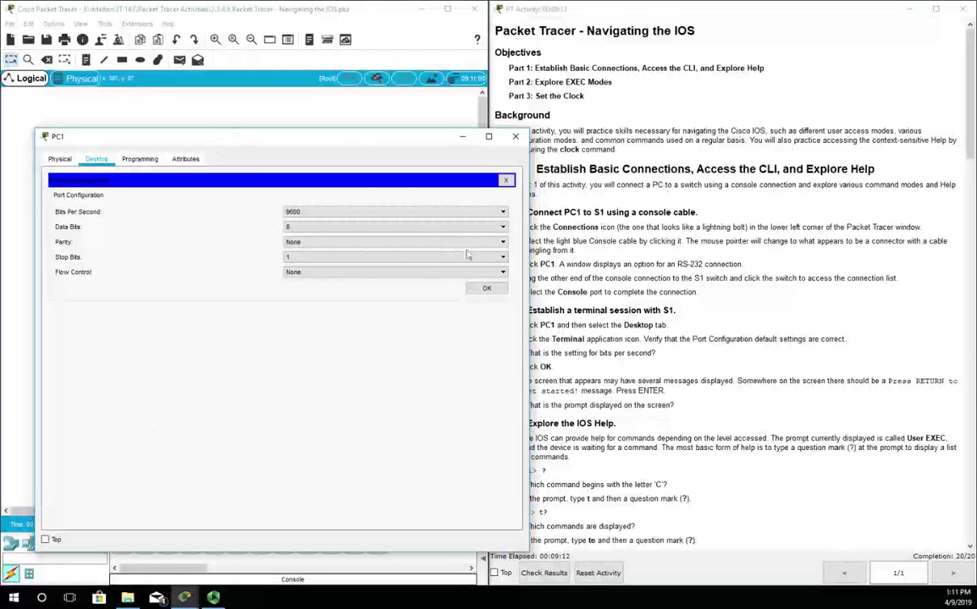
Accept the default port settings and wake the console until S1's S1> prompt appears.
{"action": "left_click", "coordinate": [481, 288]}
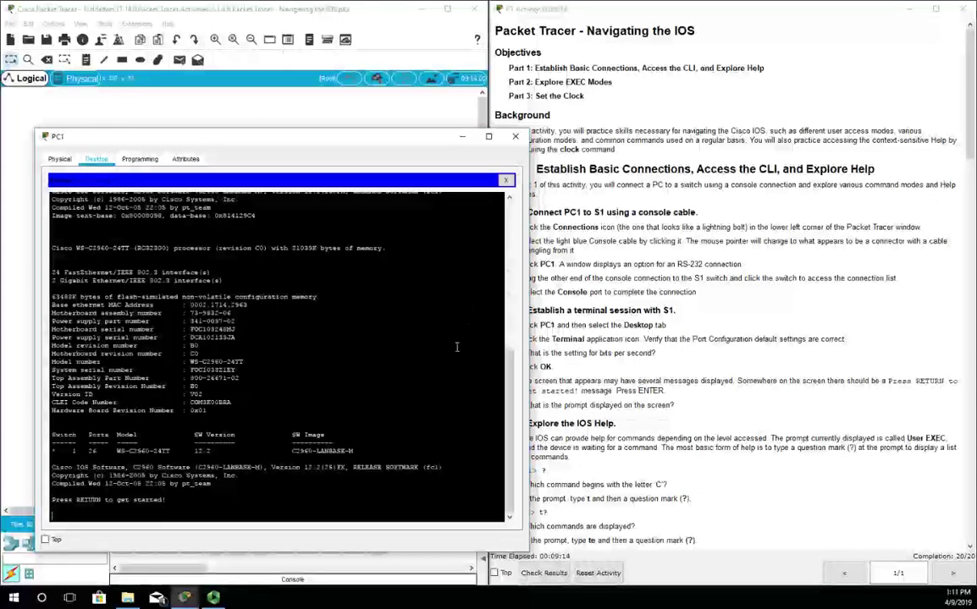
{"action": "left_click_drag", "start_coordinate": [202, 134], "coordinate": [193, 51]}
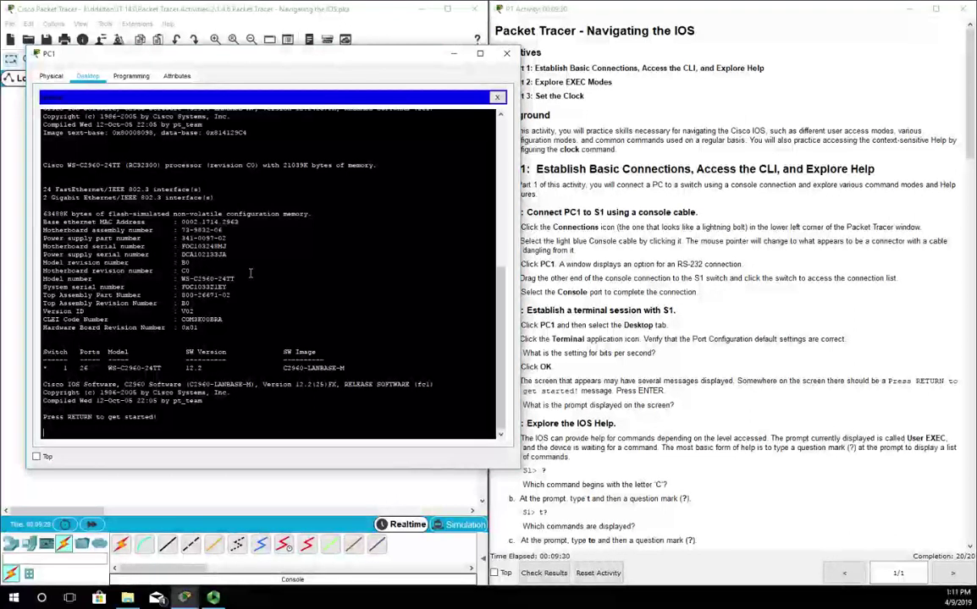
{"action": "key", "text": "Return"}
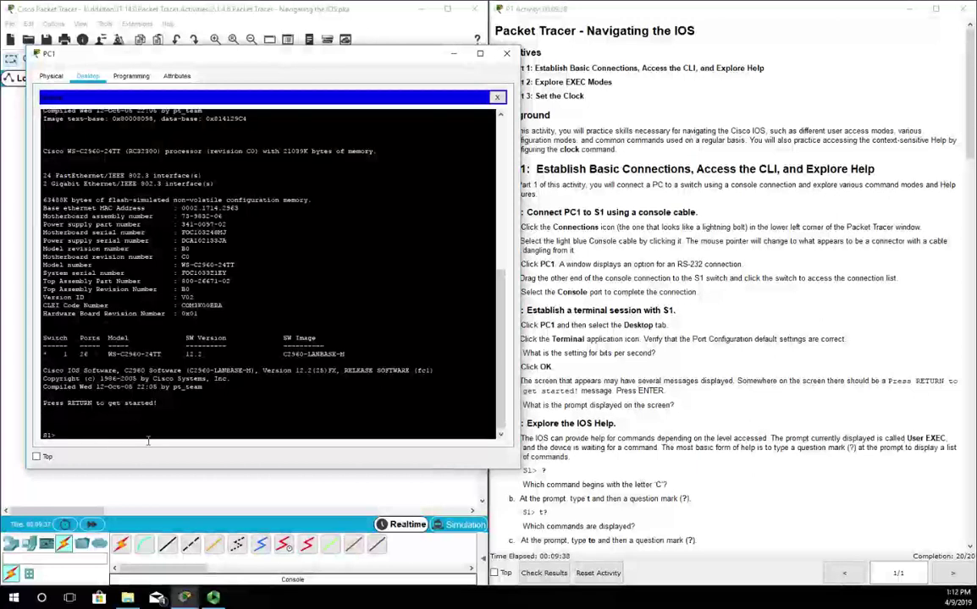
{"action": "key", "text": "Return"}
{"action": "key", "text": "Return"}
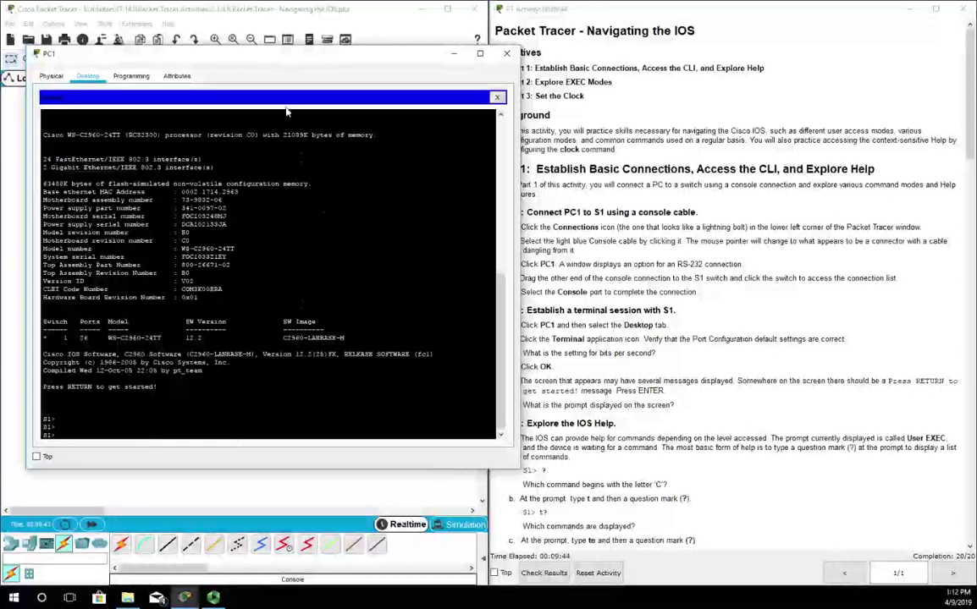
{"action": "left_click_drag", "start_coordinate": [256, 58], "coordinate": [236, 40]}
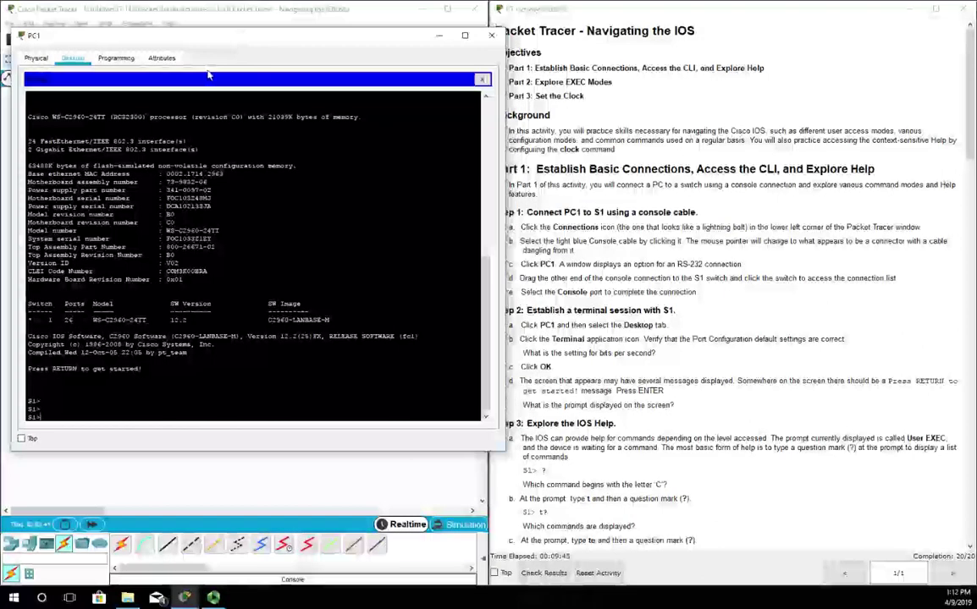
{"action": "left_click_drag", "start_coordinate": [28, 417], "coordinate": [53, 419]}
{"action": "left_click", "coordinate": [44, 421]}
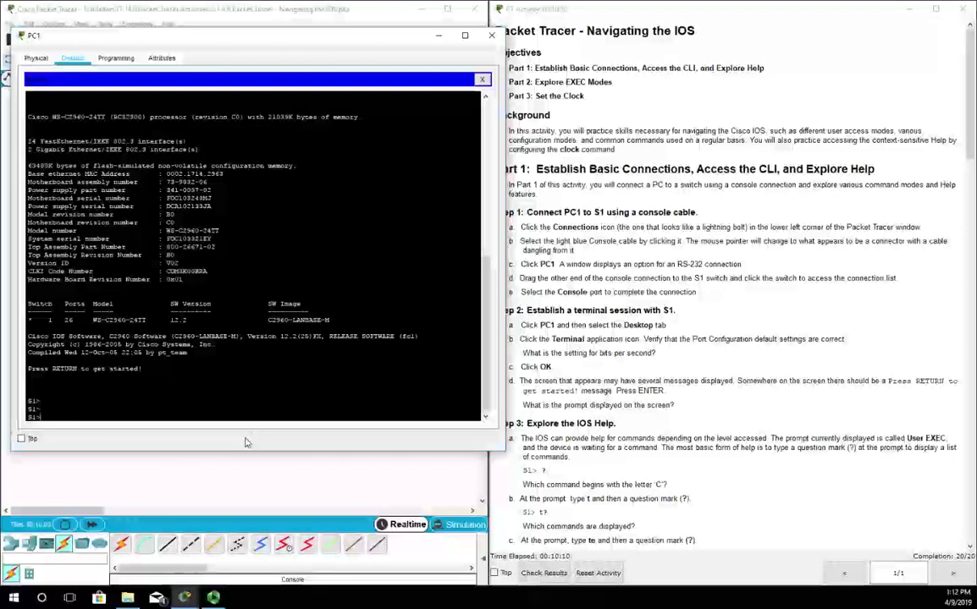
{"action": "left_click", "coordinate": [677, 357]}
Run ? at S1> to list user EXEC commands, then t? for telnet, terminal, traceroute.
{"action": "scroll", "coordinate": [677, 357], "scroll_direction": "down", "scroll_amount": 5}
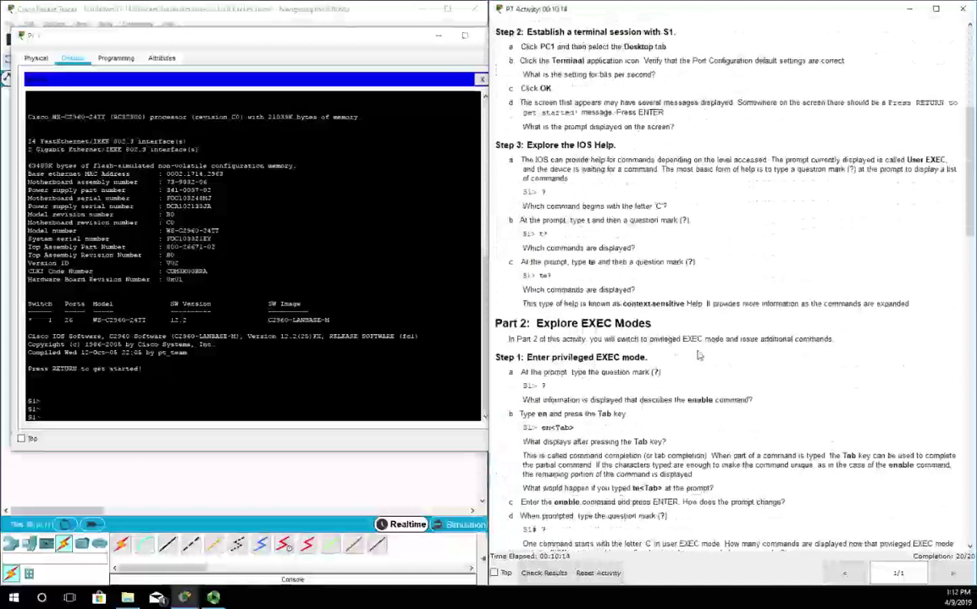
{"action": "left_click", "coordinate": [88, 416]}
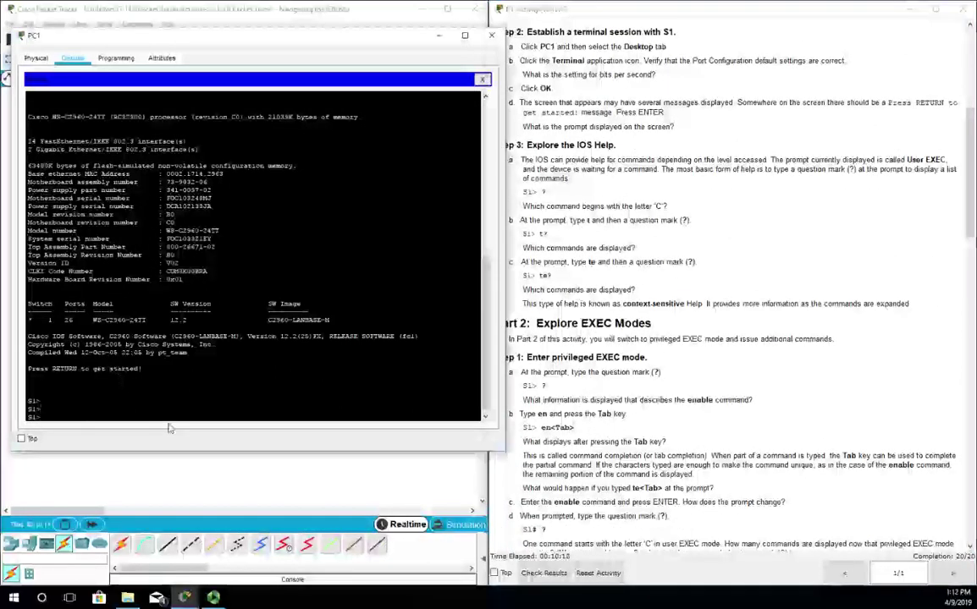
{"action": "type", "text": "?"}
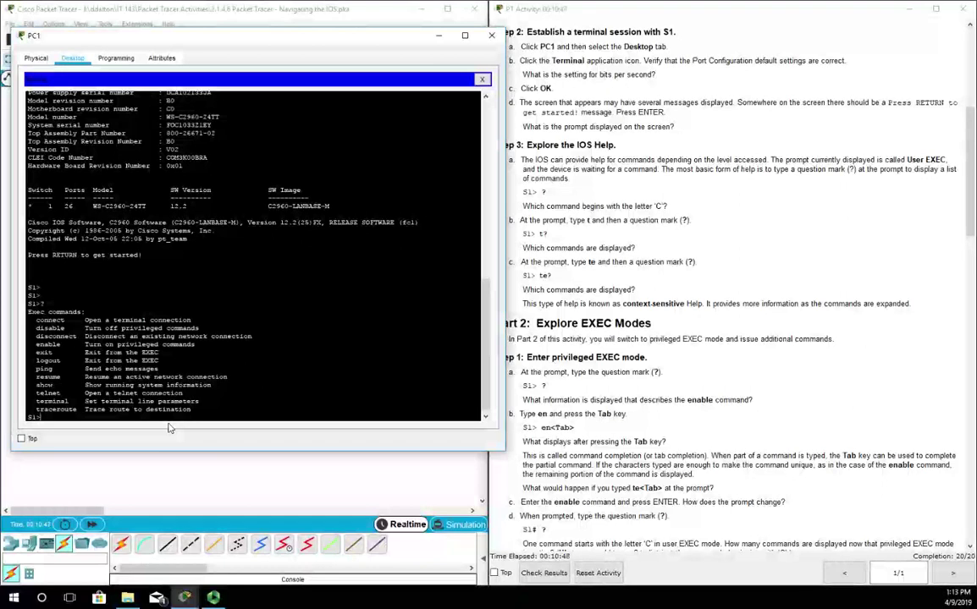
{"action": "type", "text": "?"}
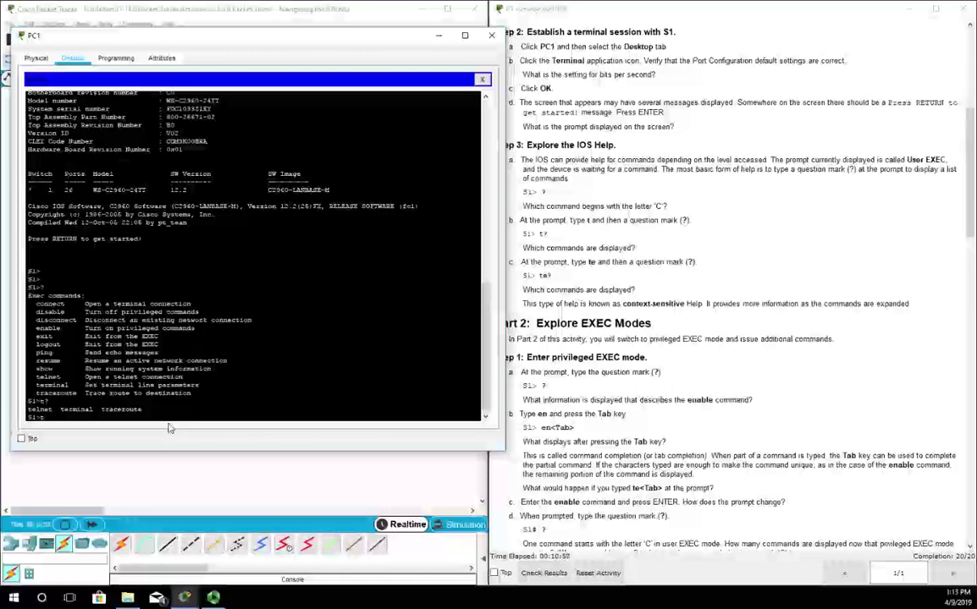
{"action": "type", "text": "e"}
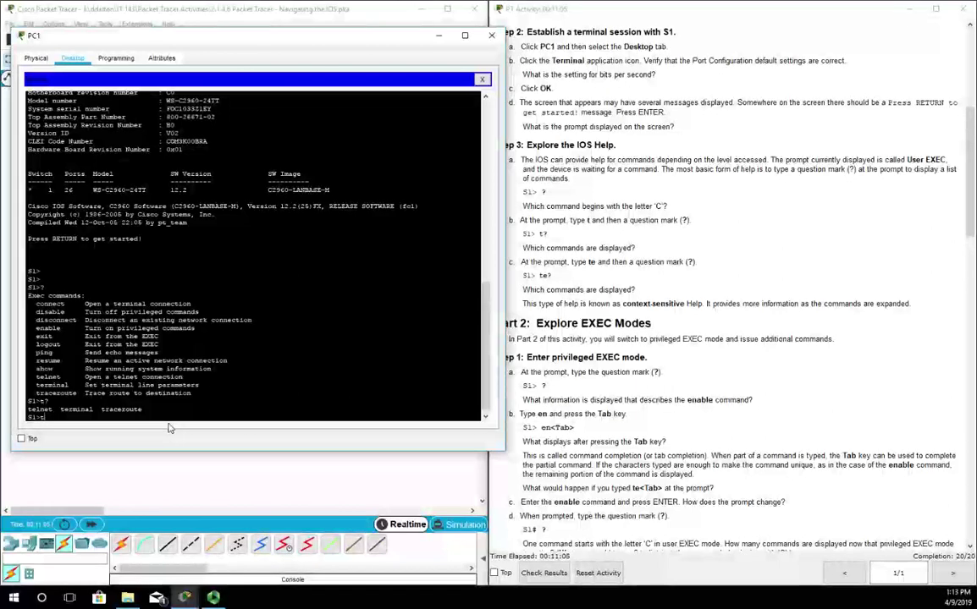
Complete the te? help query so only telnet and terminal are listed.
{"action": "type", "text": "e"}
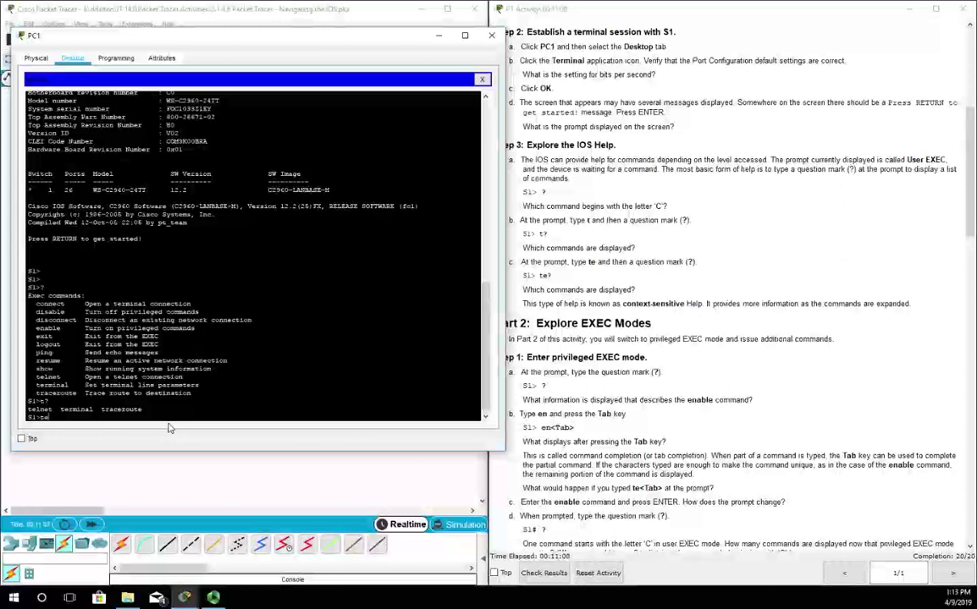
{"action": "type", "text": "?"}
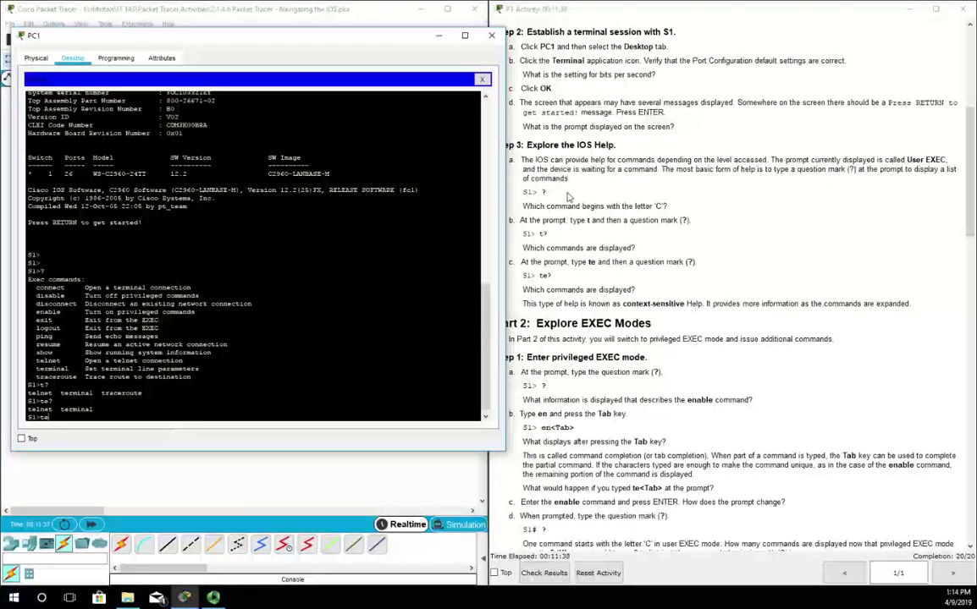
Erase the partial te and rerun ? at S1>, picking out the enable command.
{"action": "left_click", "coordinate": [586, 245]}
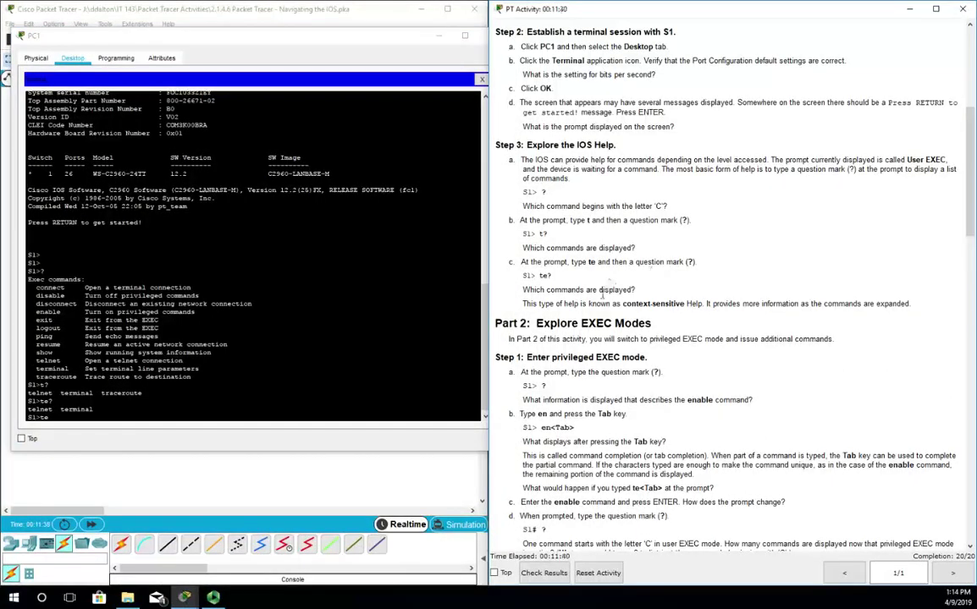
{"action": "scroll", "coordinate": [603, 294], "scroll_direction": "down", "scroll_amount": 1}
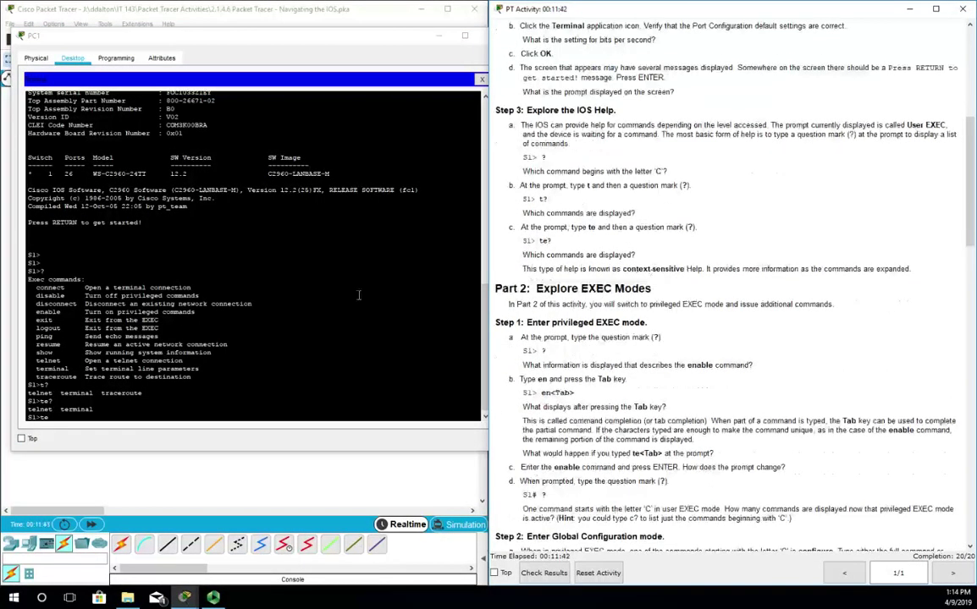
{"action": "left_click", "coordinate": [231, 346]}
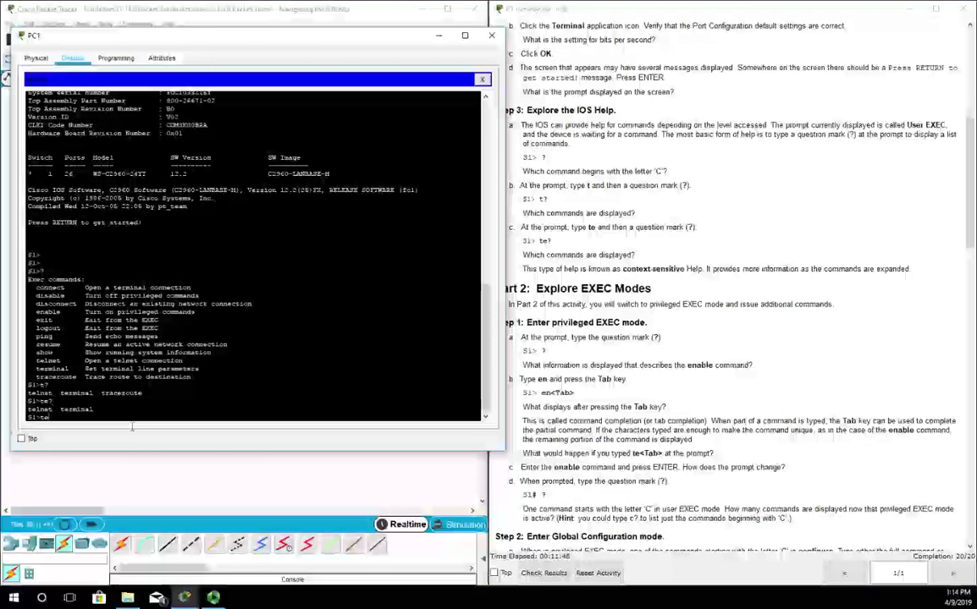
{"action": "key", "text": "BackSpace"}
{"action": "key", "text": "BackSpace"}
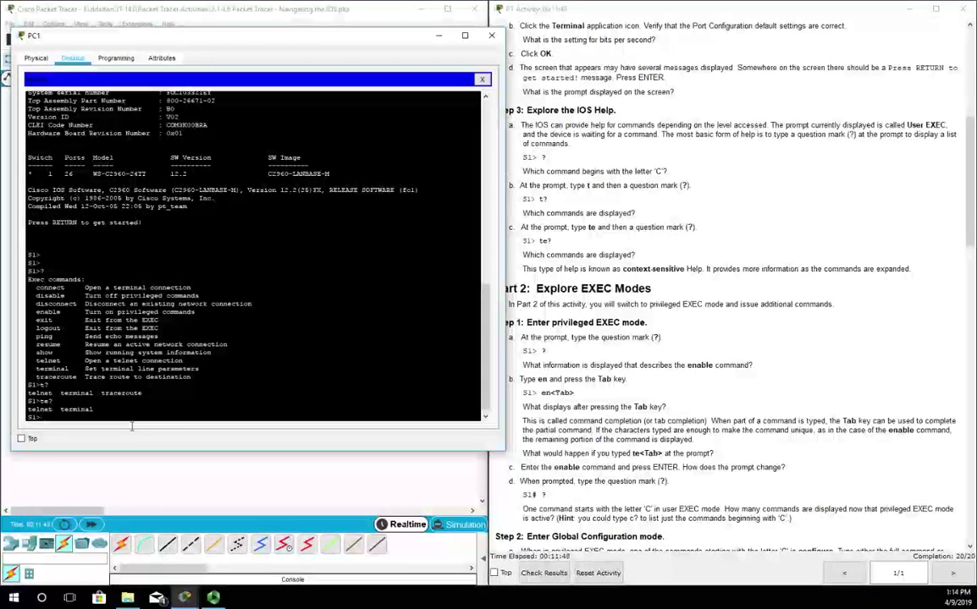
{"action": "type", "text": "?"}
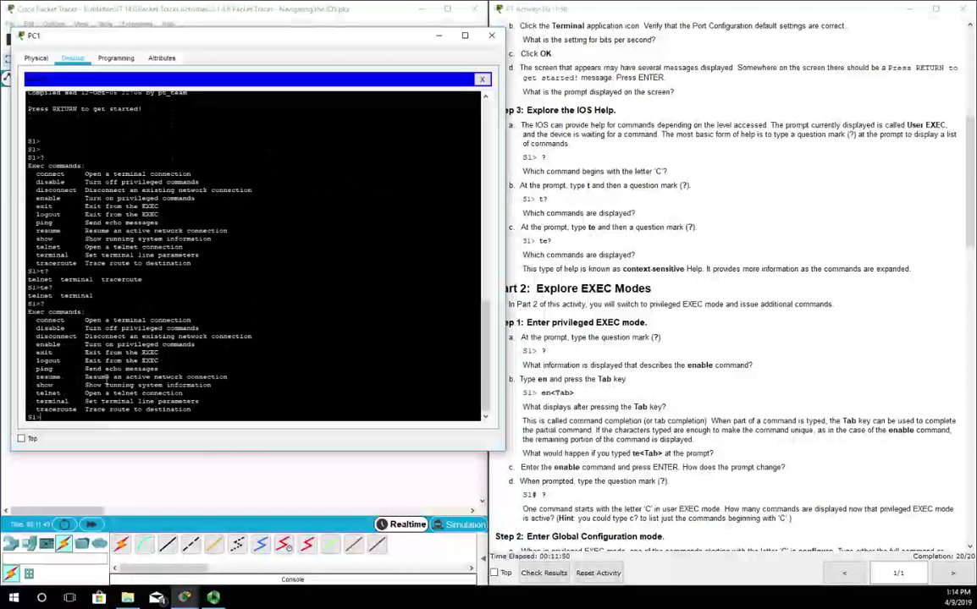
{"action": "left_click_drag", "start_coordinate": [37, 345], "coordinate": [208, 350]}
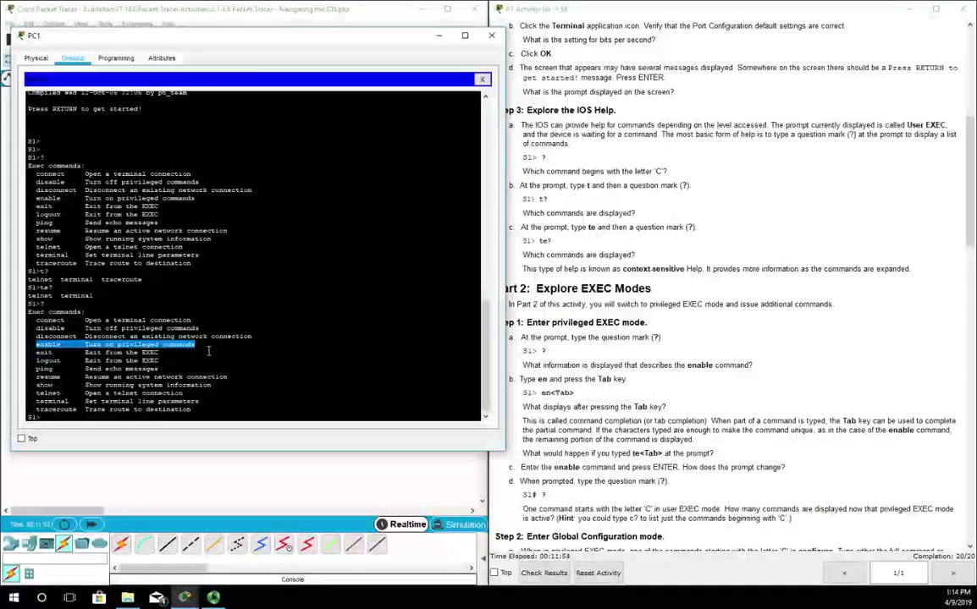
{"action": "left_click", "coordinate": [76, 377]}
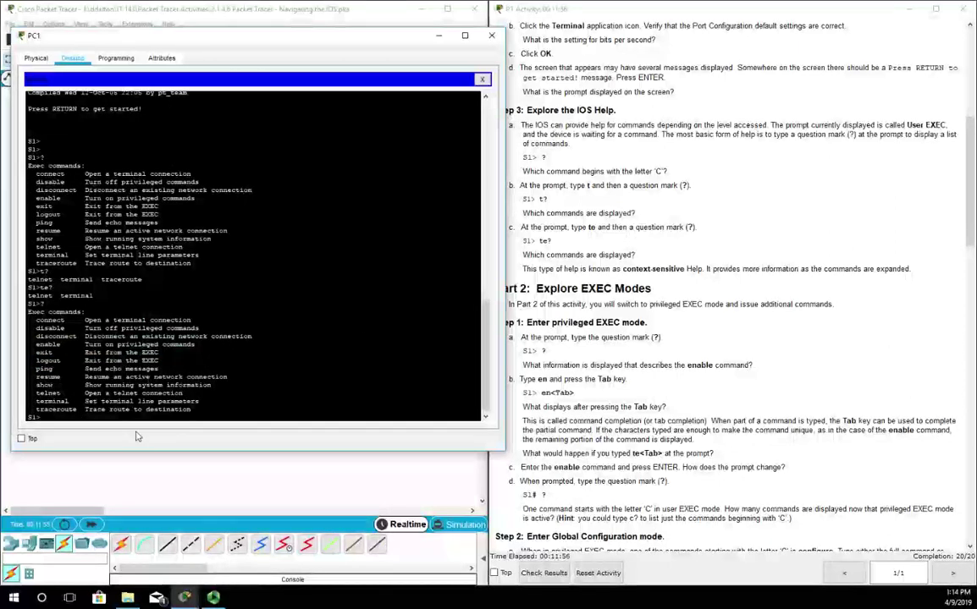
Enter privileged EXEC mode on S1 using en, Tab-completed to enable.
{"action": "type", "text": "en"}
{"action": "left_click_drag", "start_coordinate": [35, 344], "coordinate": [173, 359]}
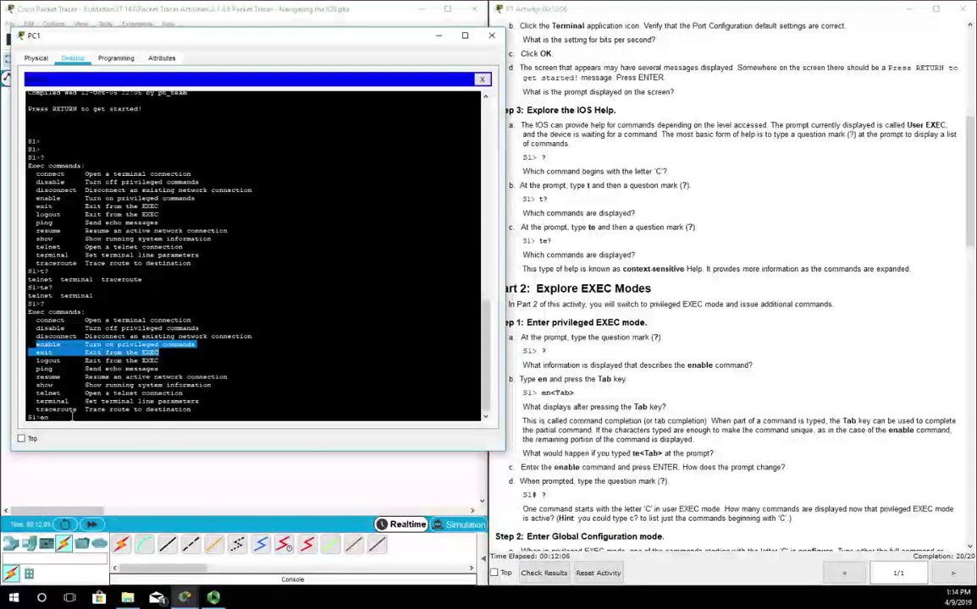
{"action": "left_click", "coordinate": [187, 421]}
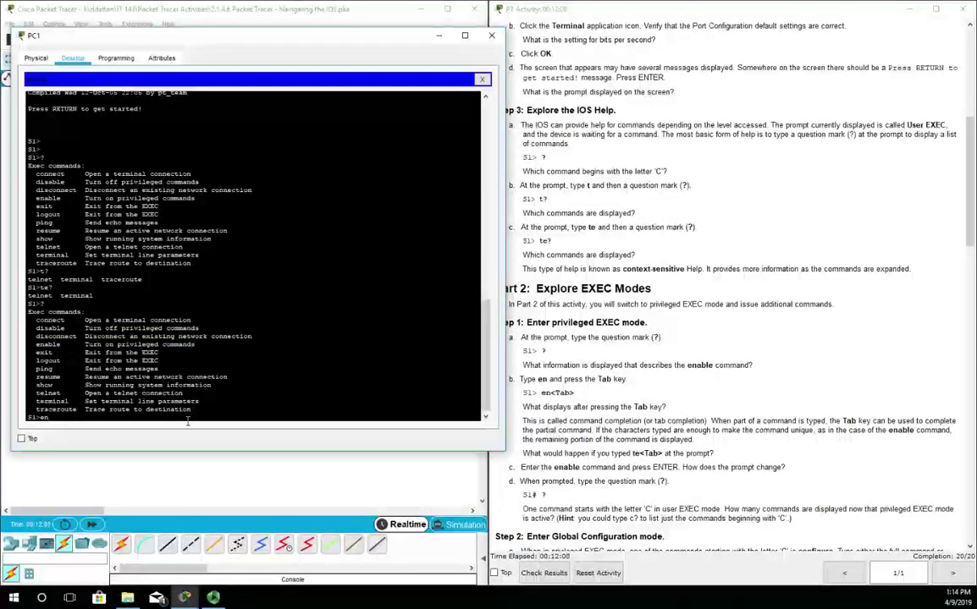
{"action": "key", "text": "Tab"}
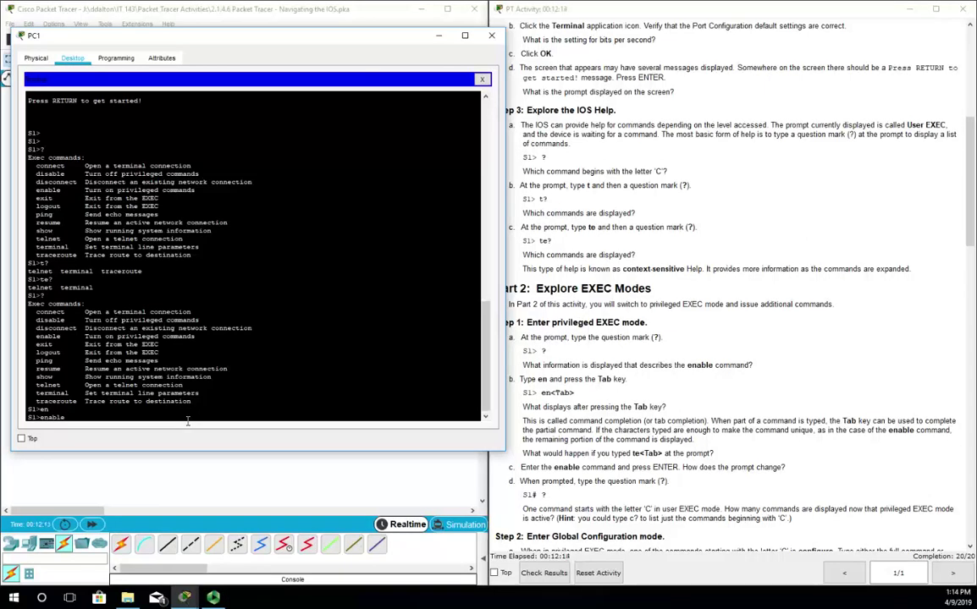
{"action": "key", "text": "Return"}
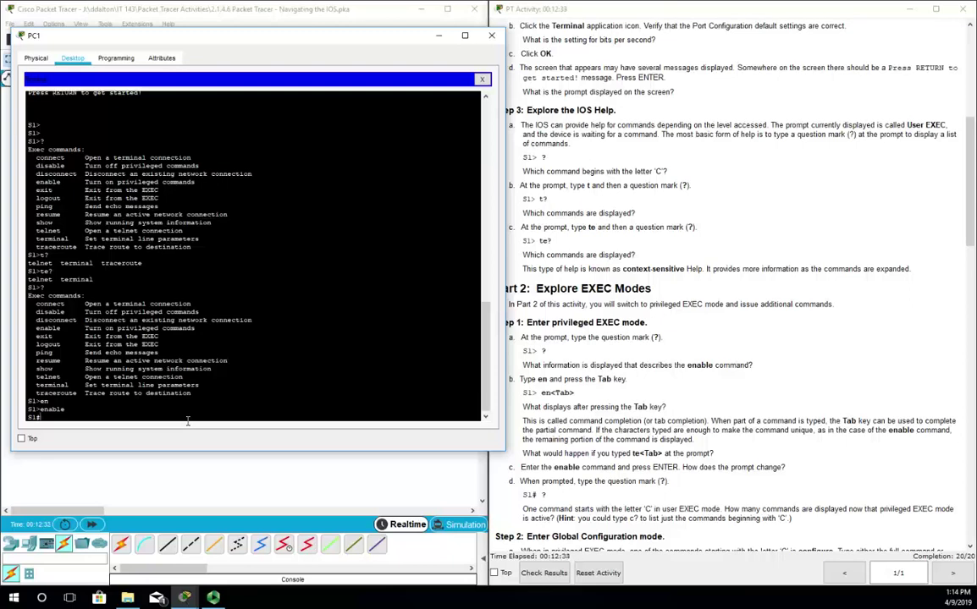
List all privileged commands with ?, paging through --More-- to write at S1#.
{"action": "type", "text": "?"}
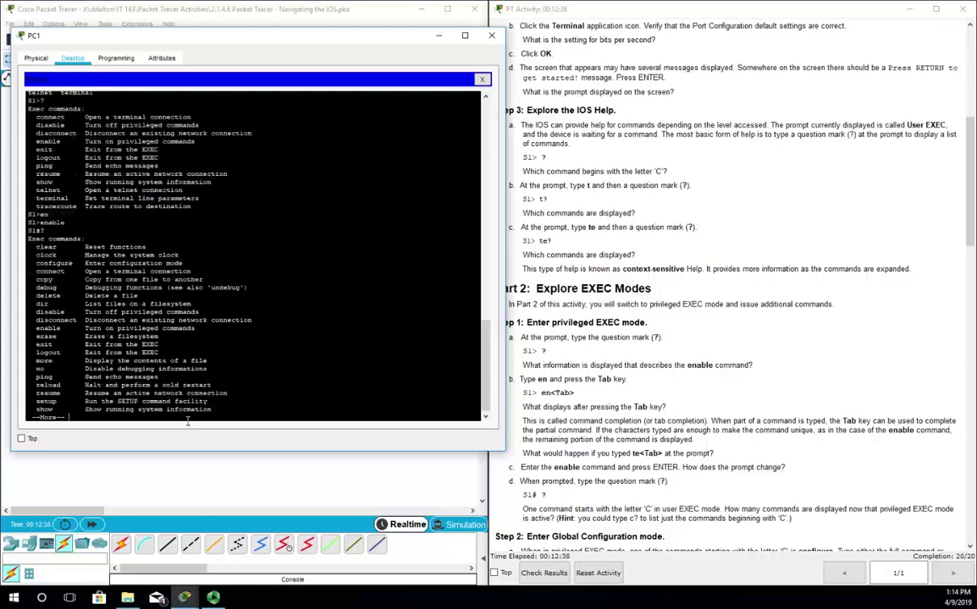
{"action": "key", "text": "space"}
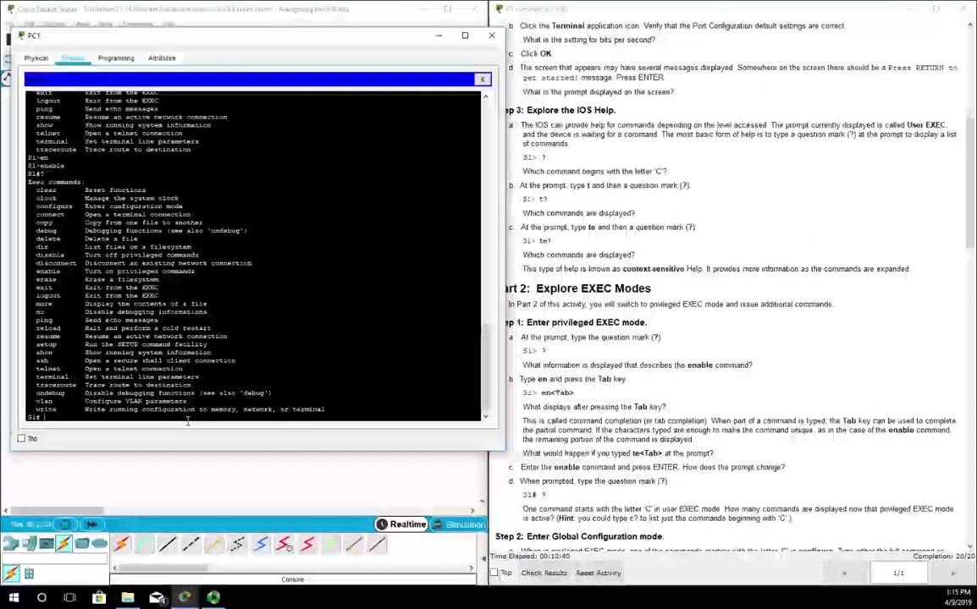
{"action": "double_click", "coordinate": [35, 419]}
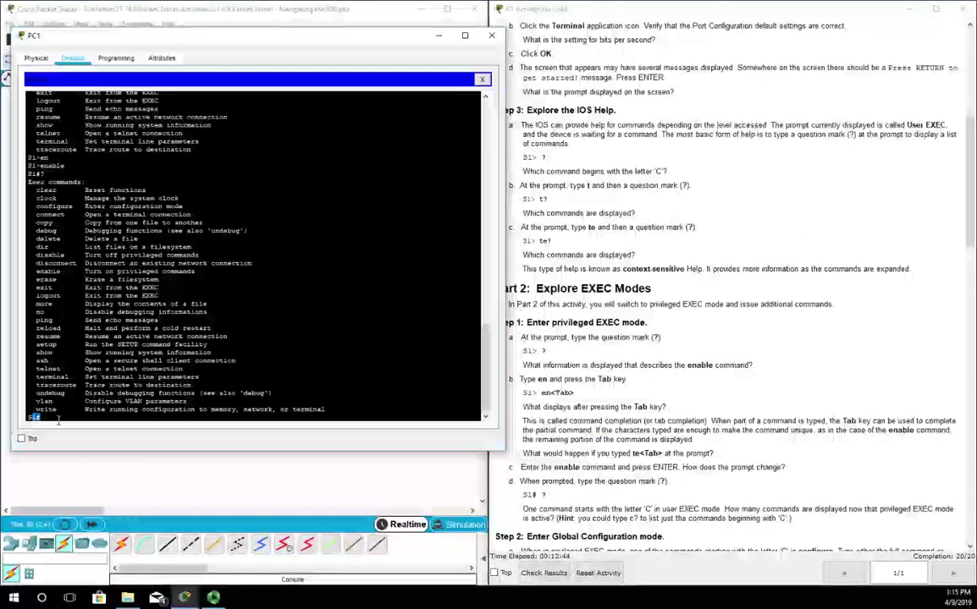
{"action": "left_click", "coordinate": [274, 353]}
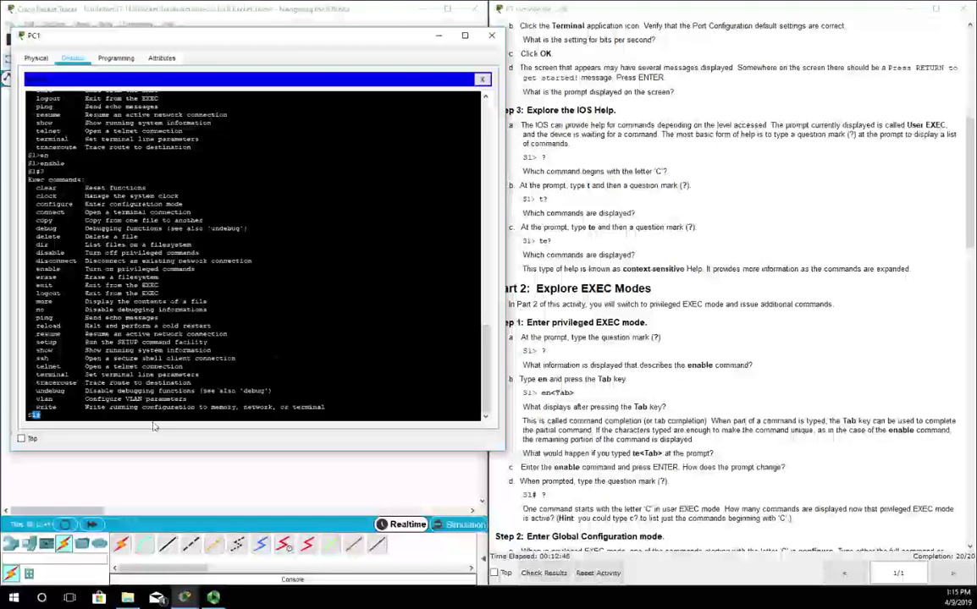
{"action": "scroll", "coordinate": [492, 381], "scroll_direction": "down", "scroll_amount": 8}
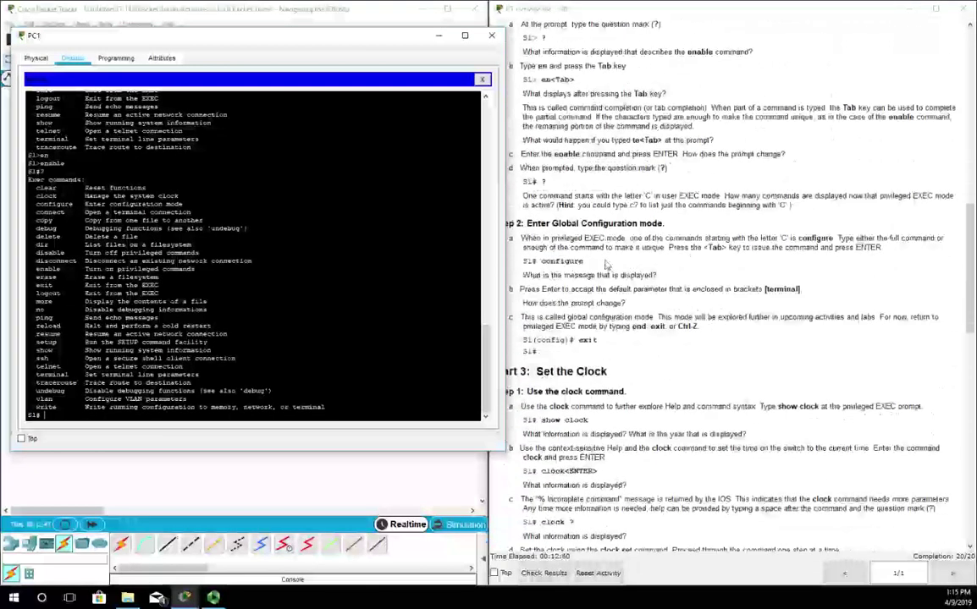
Enter global configuration via config, accepting the default terminal, then exit to S1#.
{"action": "left_click", "coordinate": [548, 240]}
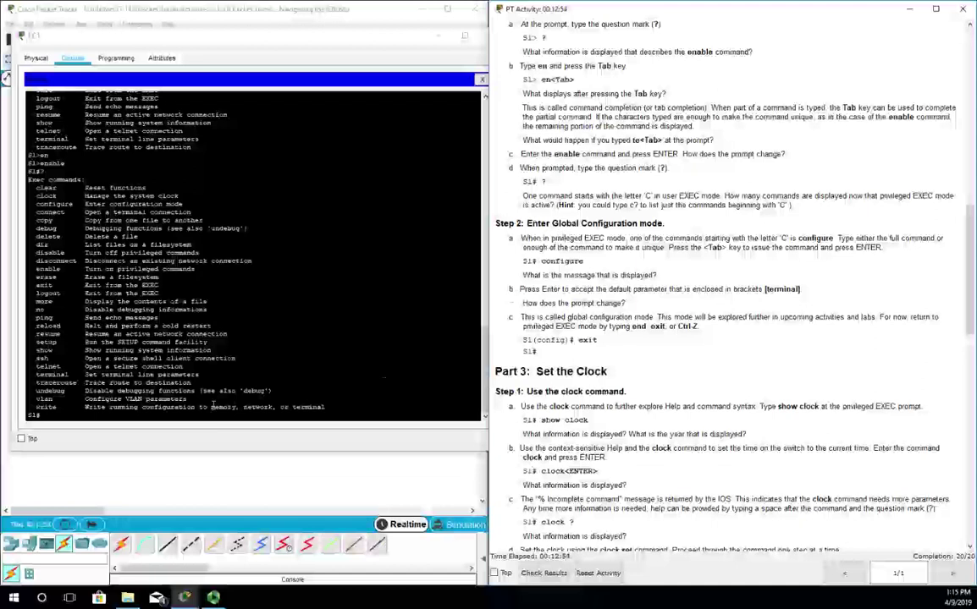
{"action": "left_click", "coordinate": [192, 363]}
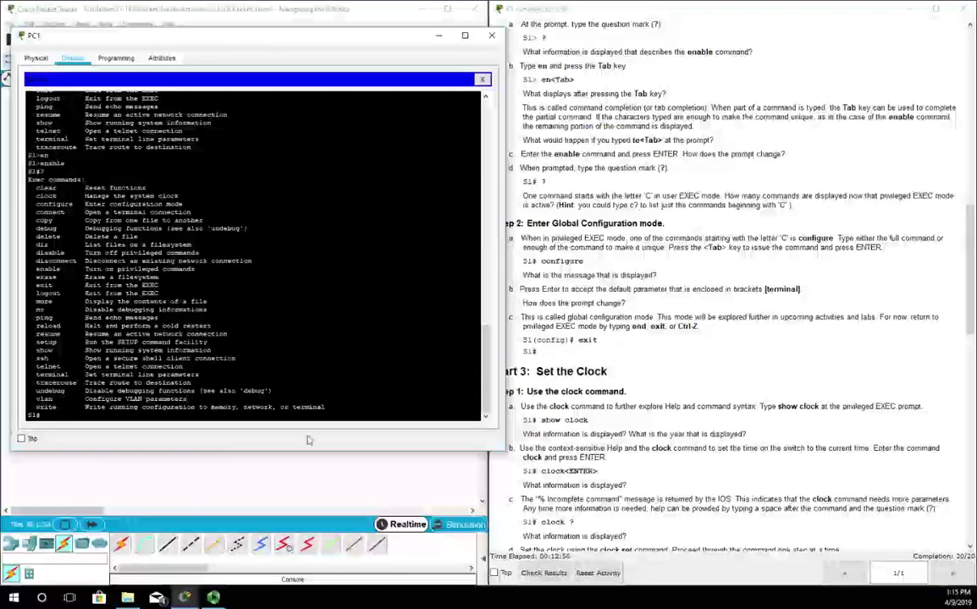
{"action": "type", "text": "config"}
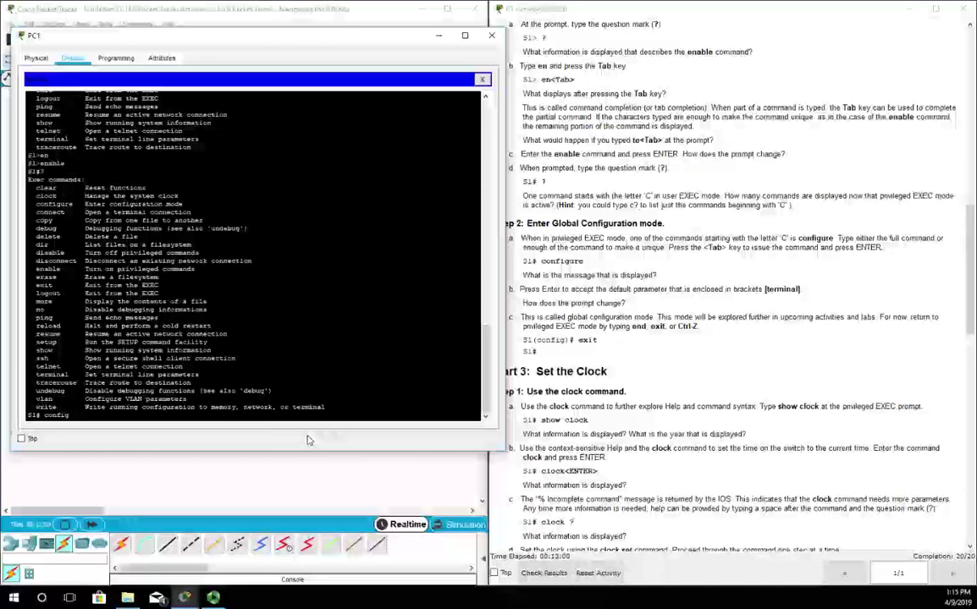
{"action": "key", "text": "Return"}
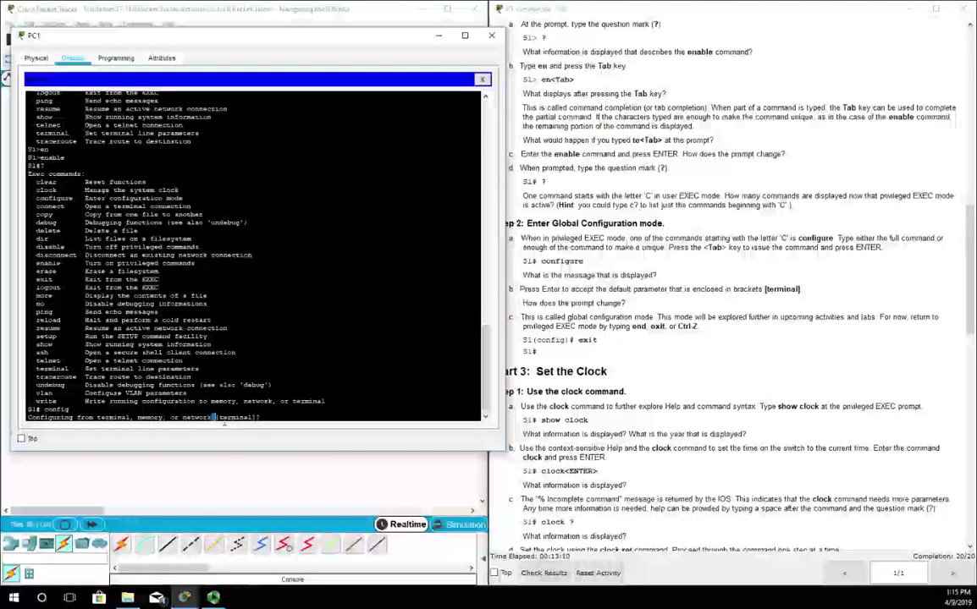
{"action": "left_click_drag", "start_coordinate": [216, 425], "coordinate": [261, 426]}
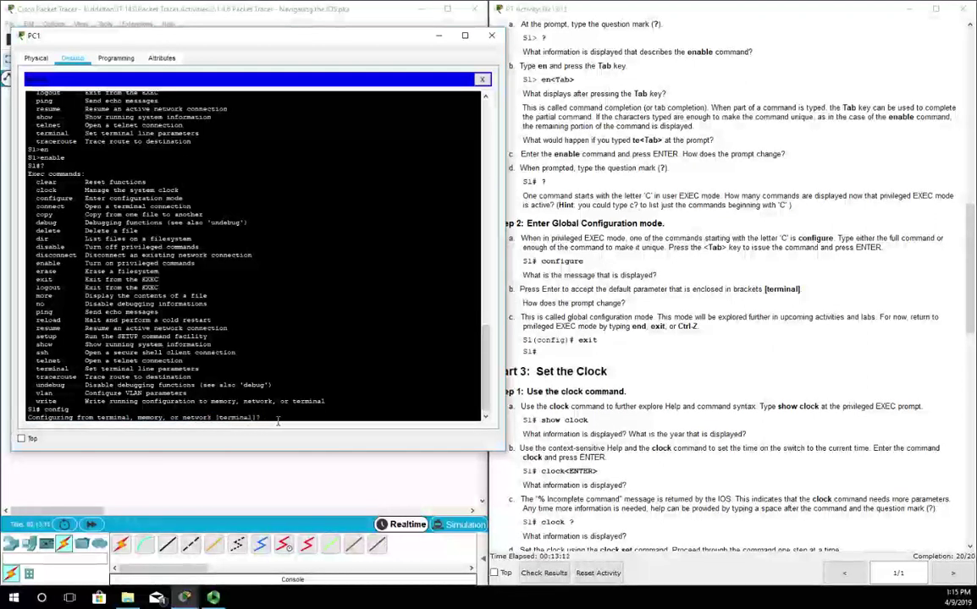
{"action": "key", "text": "Return"}
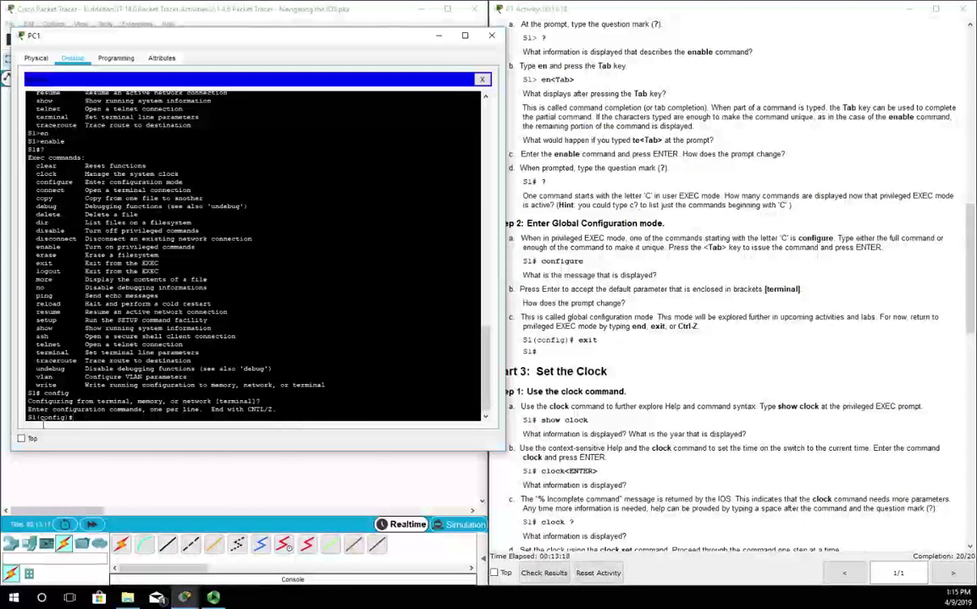
{"action": "left_click_drag", "start_coordinate": [38, 418], "coordinate": [75, 418]}
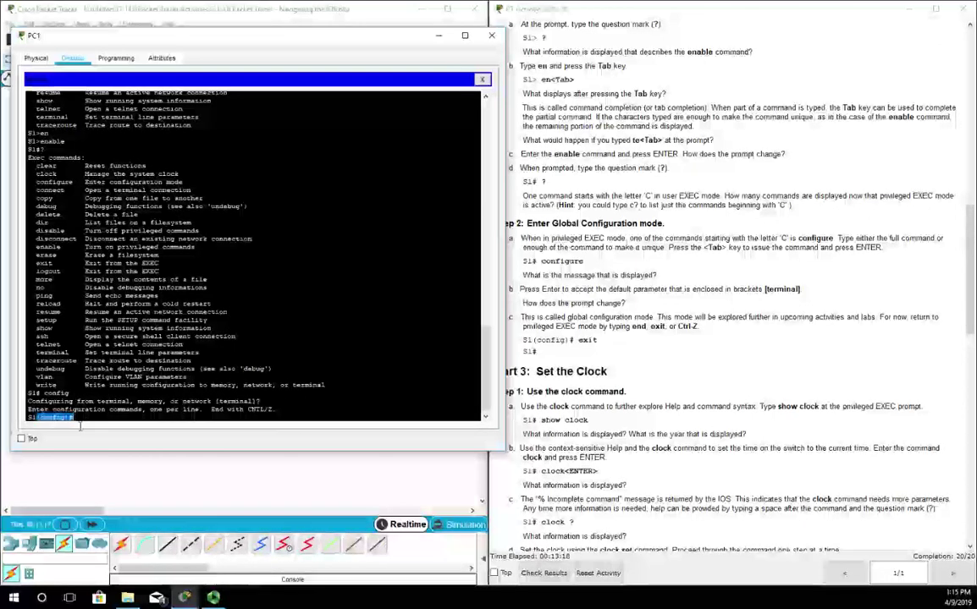
{"action": "left_click", "coordinate": [153, 421]}
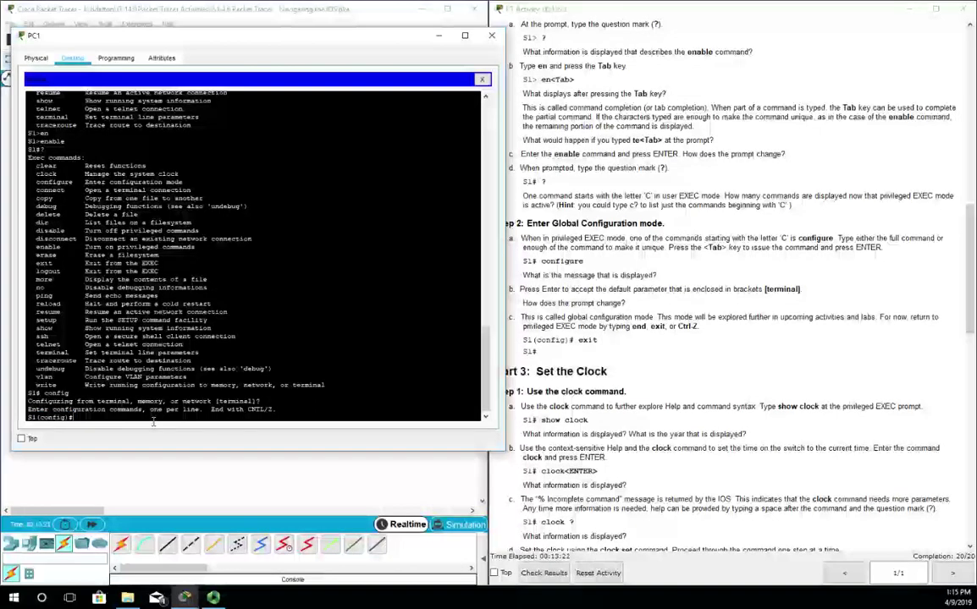
{"action": "type", "text": "exit"}
{"action": "key", "text": "Return"}
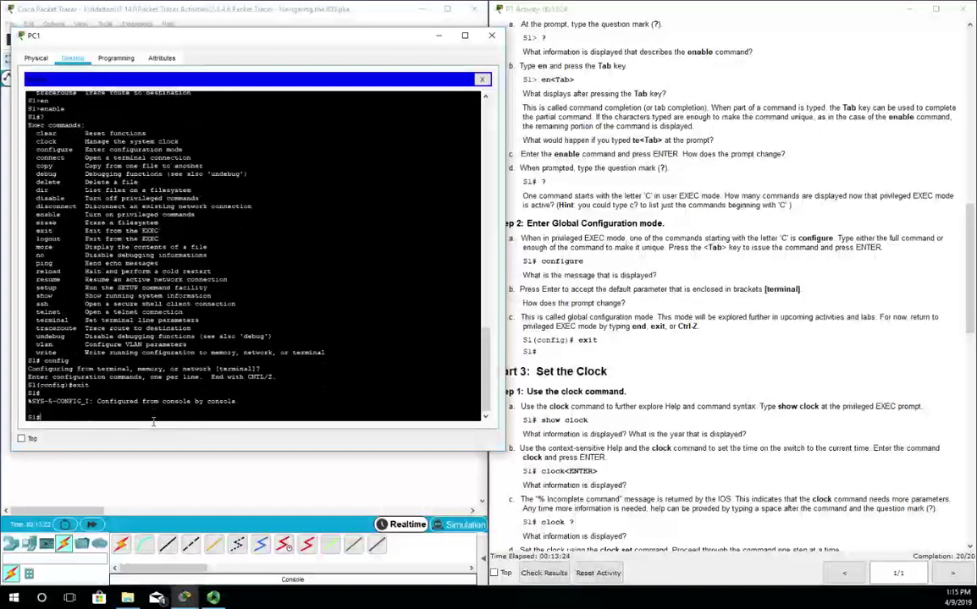
Repeat with abbreviated config t and exit, then query config ? for options.
{"action": "type", "text": "config t"}
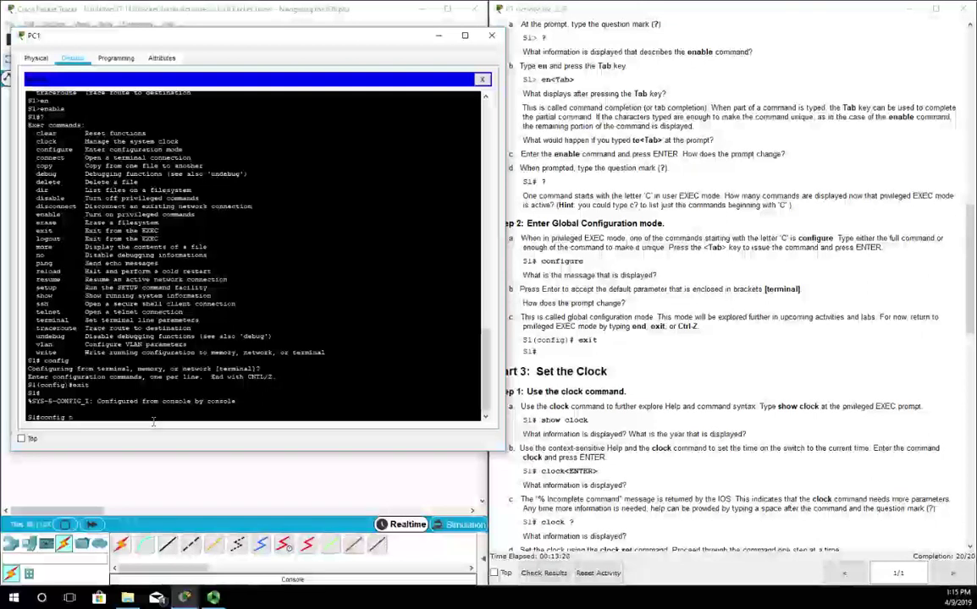
{"action": "key", "text": "Return"}
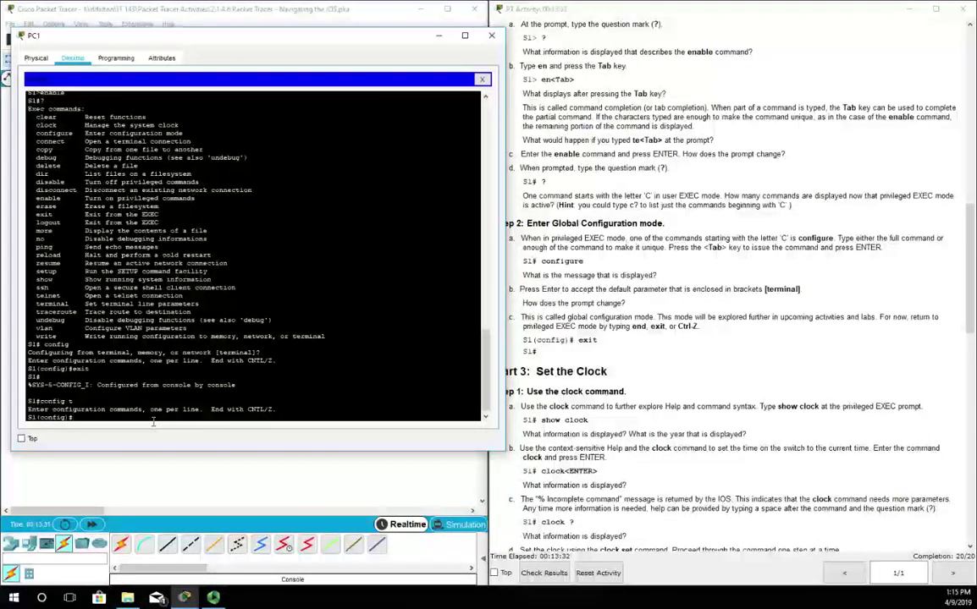
{"action": "type", "text": "exit"}
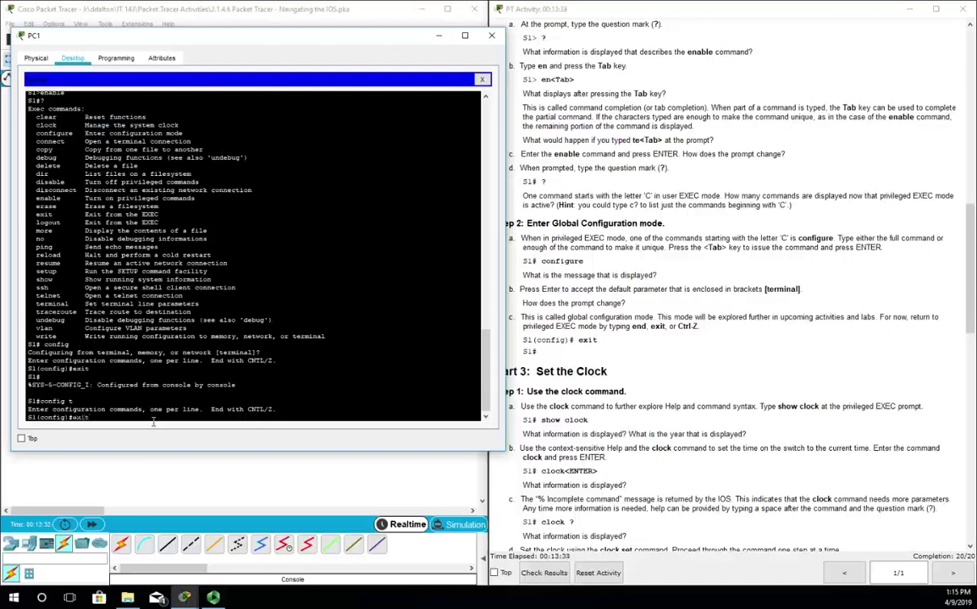
{"action": "key", "text": "Return"}
{"action": "key", "text": "Return"}
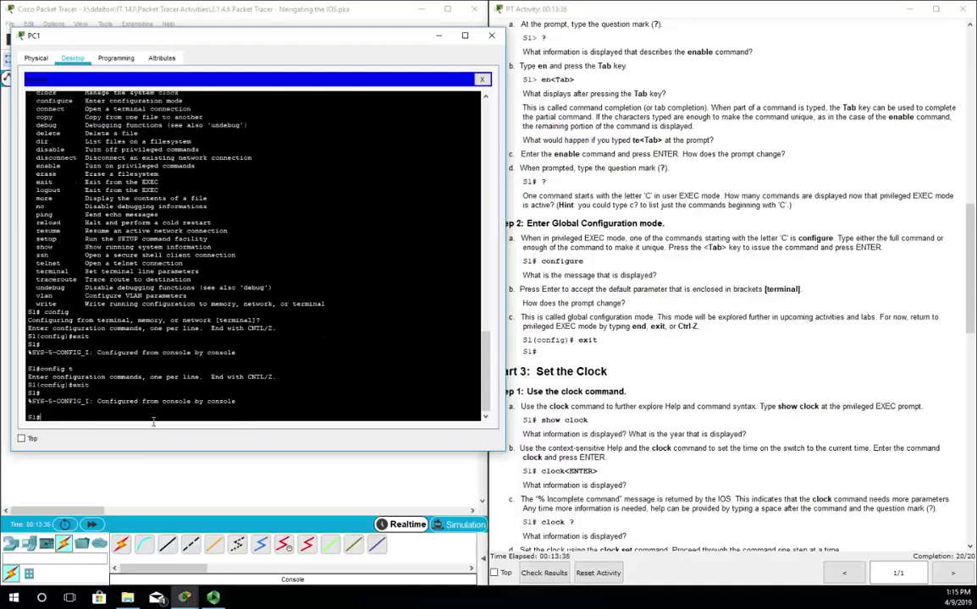
{"action": "type", "text": "config ?"}
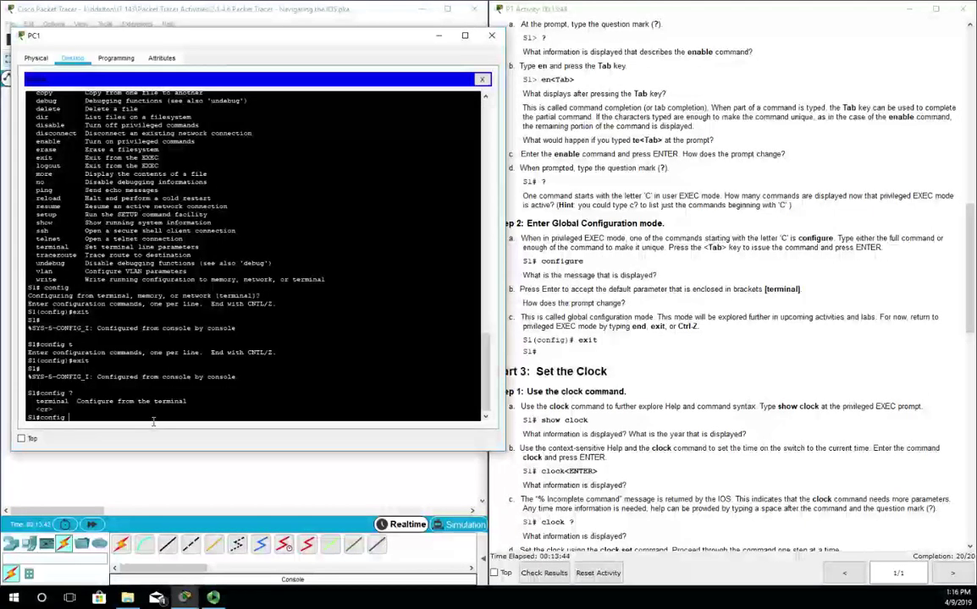
Complete config t to enter global configuration, then return to S1# with end.
{"action": "type", "text": "t"}
{"action": "key", "text": "Return"}
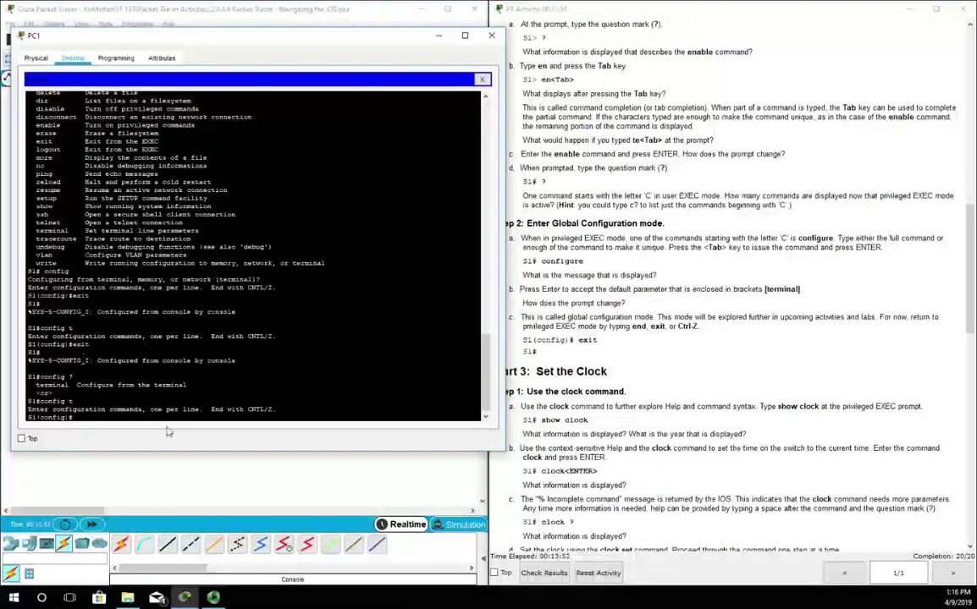
{"action": "type", "text": "end"}
{"action": "key", "text": "Return"}
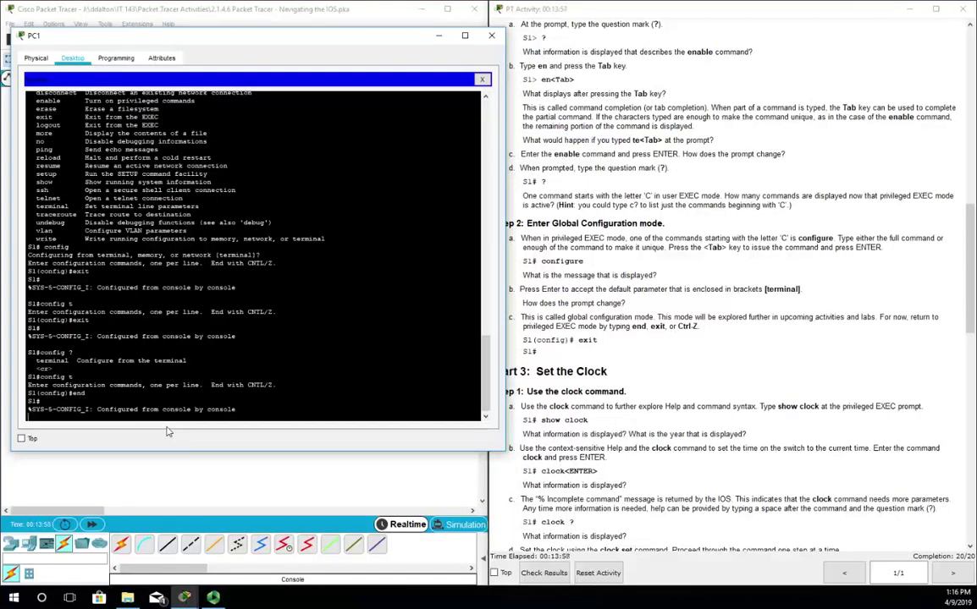
Display S1's current clock with sho clo, showing Mon Mar 1 1993.
{"action": "left_click", "coordinate": [688, 391]}
{"action": "scroll", "coordinate": [688, 391], "scroll_direction": "down", "scroll_amount": 5}
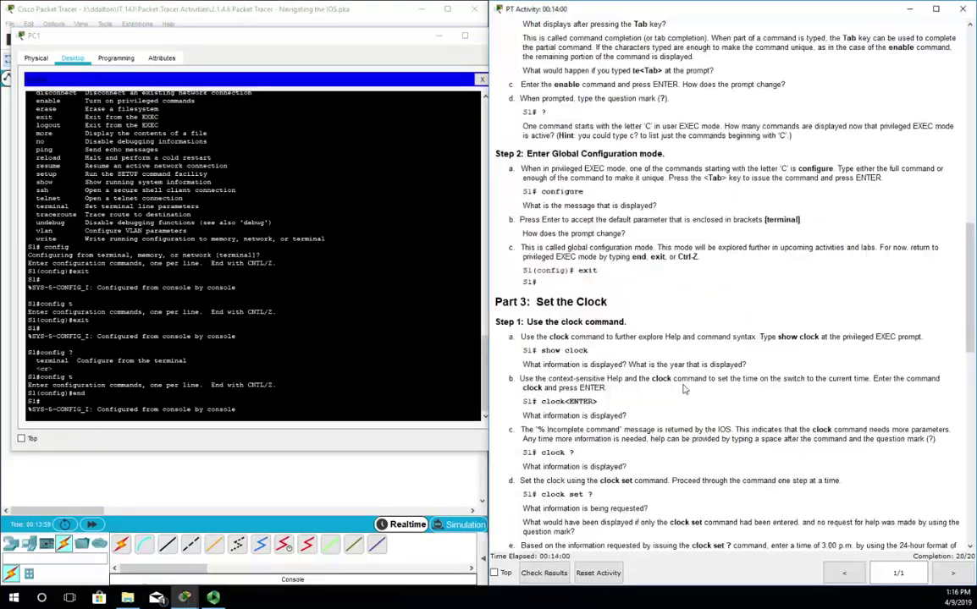
{"action": "scroll", "coordinate": [688, 391], "scroll_direction": "down", "scroll_amount": 2}
{"action": "left_click", "coordinate": [303, 379]}
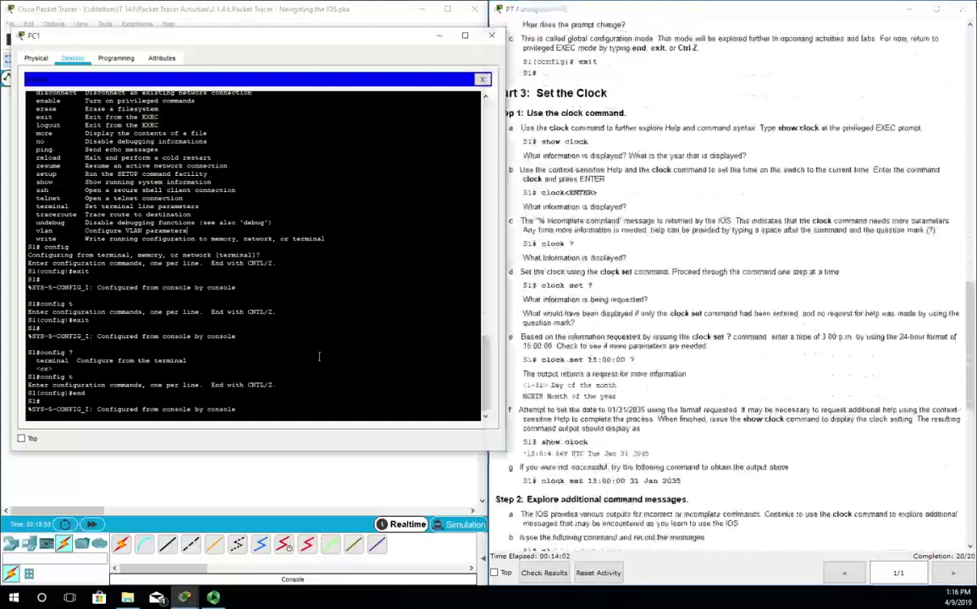
{"action": "key", "text": "Return"}
{"action": "type", "text": "sh"}
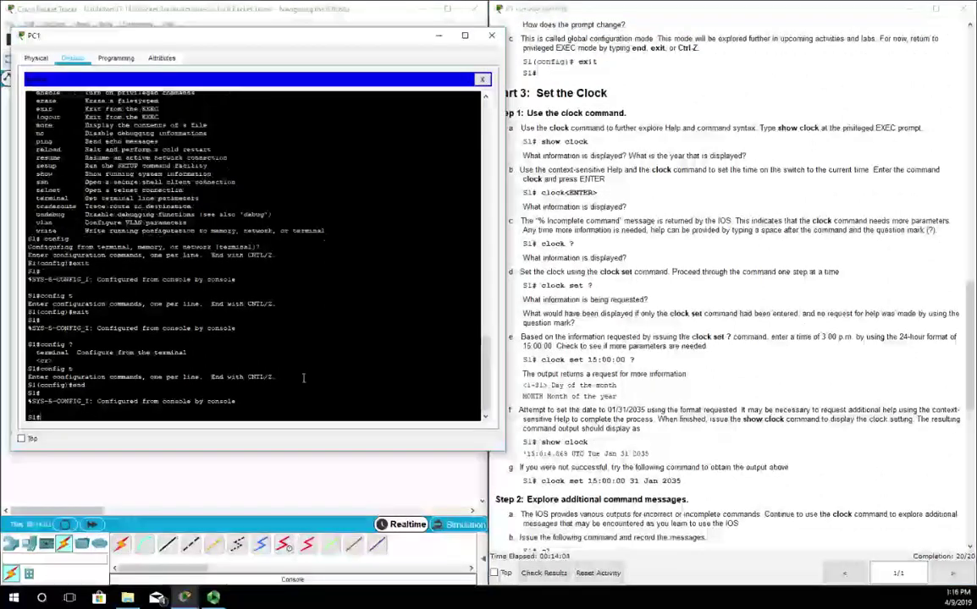
{"action": "type", "text": "o clo"}
{"action": "key", "text": "Return"}
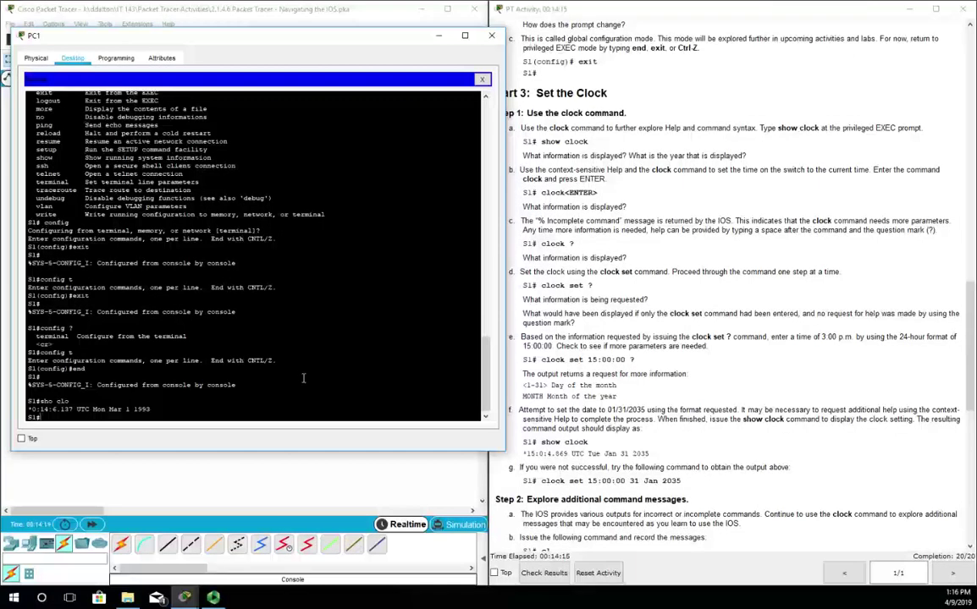
Run bare clock for Incomplete command, then clock ? to reveal the set option.
{"action": "type", "text": "clock"}
{"action": "key", "text": "Return"}
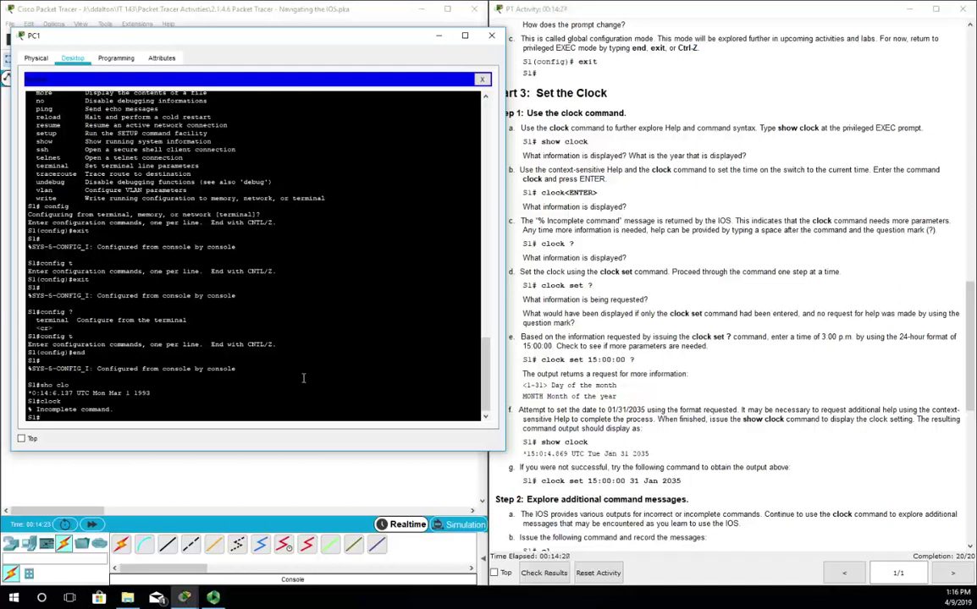
{"action": "type", "text": "clock ?"}
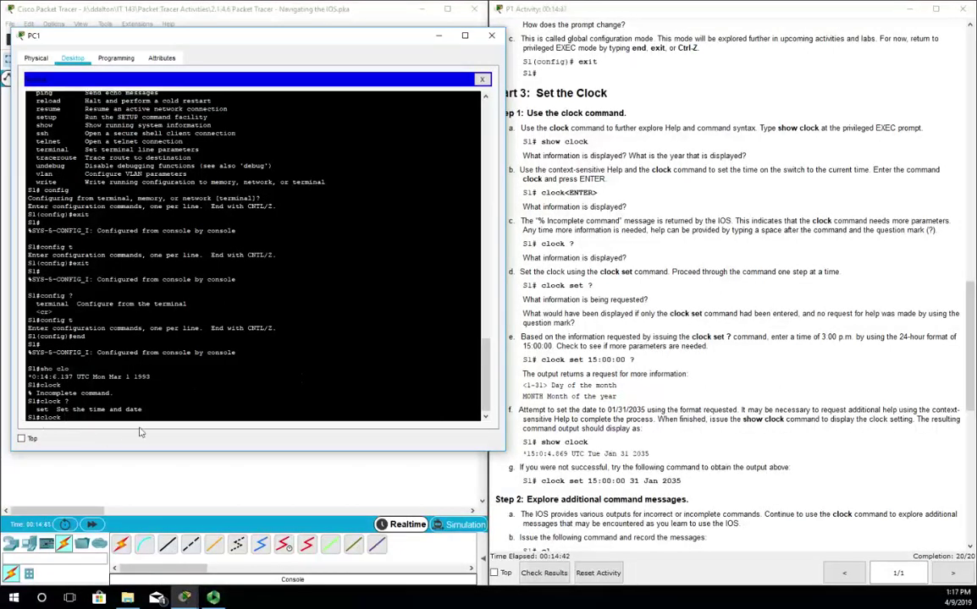
Use clock set help to check the syntax, then set S1's clock to 15:00:00 31 jan 2035.
{"action": "type", "text": "set ?"}
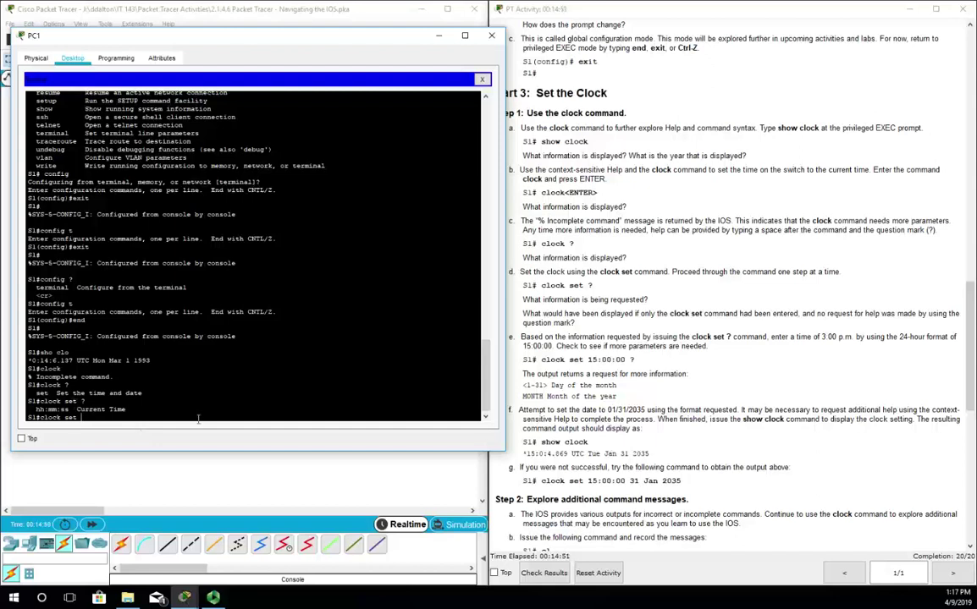
{"action": "type", "text": "15:00:00 ?"}
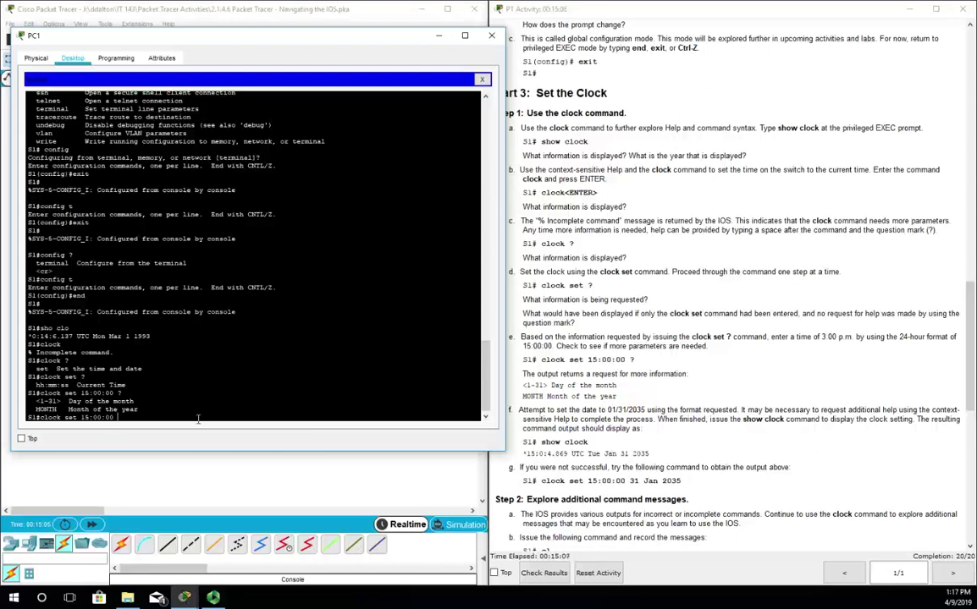
{"action": "type", "text": "31 jan 2035"}
{"action": "key", "text": "BackSpace"}
{"action": "key", "text": "BackSpace"}
{"action": "key", "text": "BackSpace"}
{"action": "type", "text": "035"}
{"action": "key", "text": "Return"}
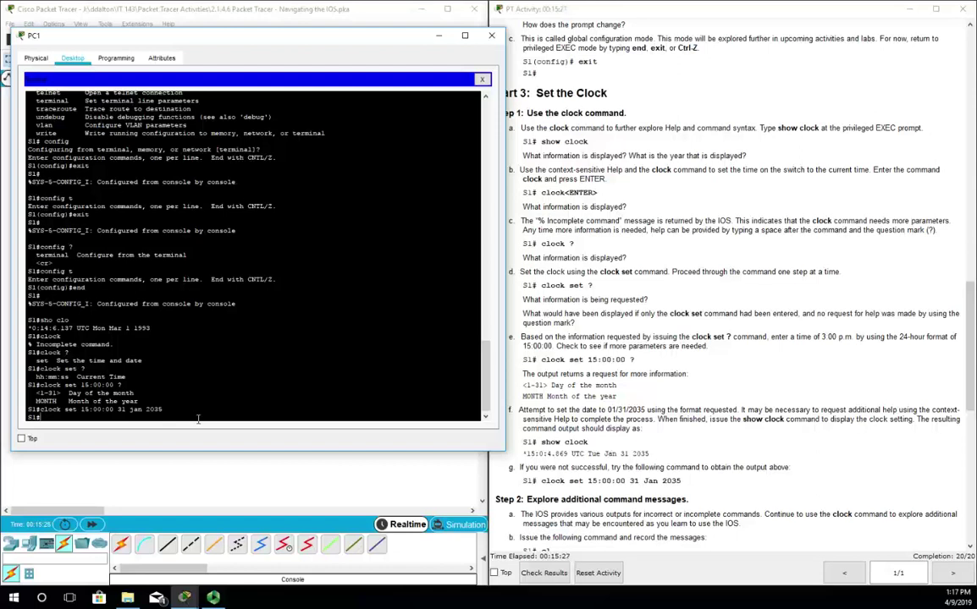
Read Step 2 of the activity instructions and return to the S1 console.
{"action": "left_click", "coordinate": [676, 361]}
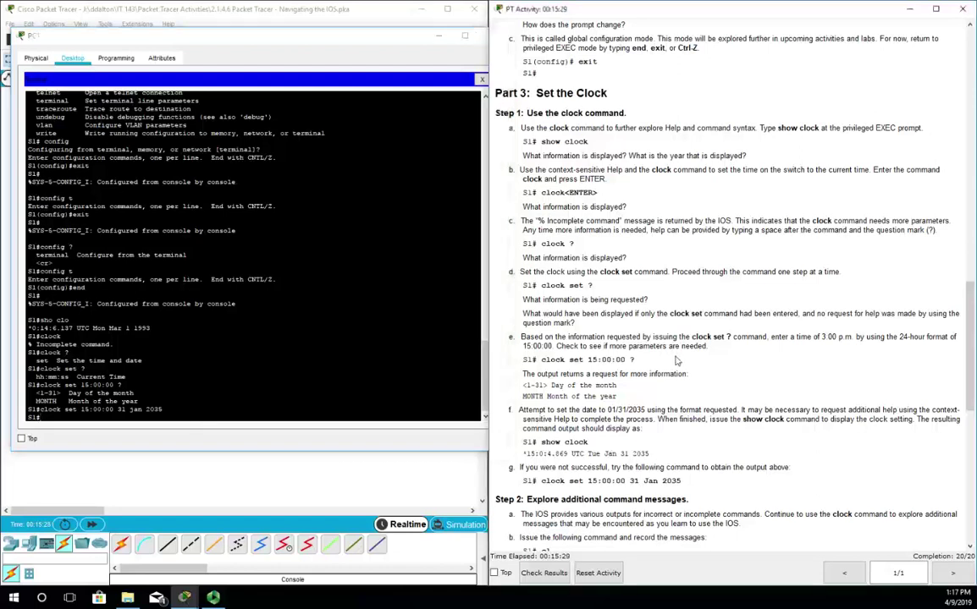
{"action": "scroll", "coordinate": [676, 361], "scroll_direction": "down", "scroll_amount": 6}
{"action": "left_click", "coordinate": [236, 401]}
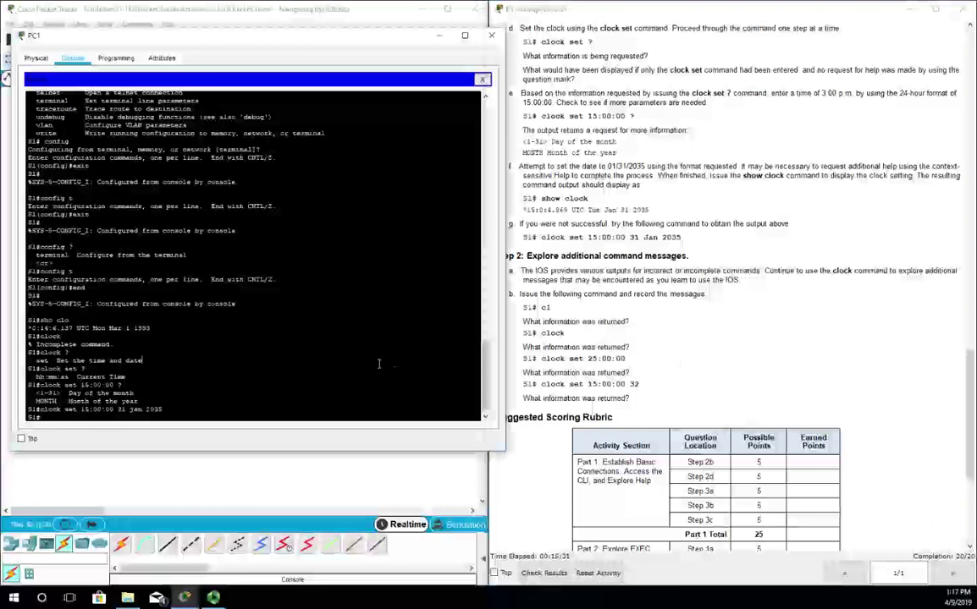
Enter cl, cl? and clo to get the Ambiguous command, clear/clock list and Incomplete command messages.
{"action": "key", "text": "Return"}
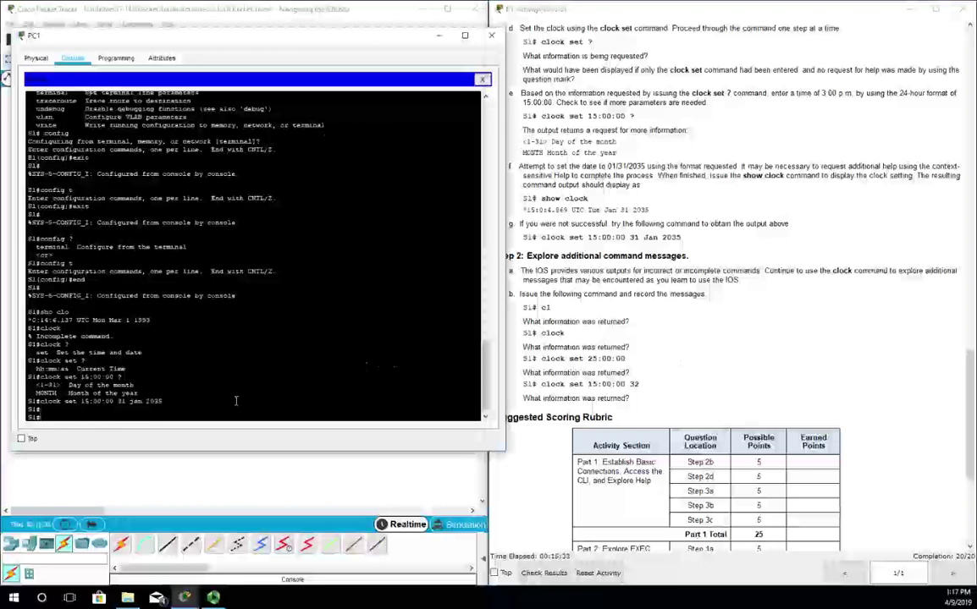
{"action": "type", "text": "cl"}
{"action": "key", "text": "Return"}
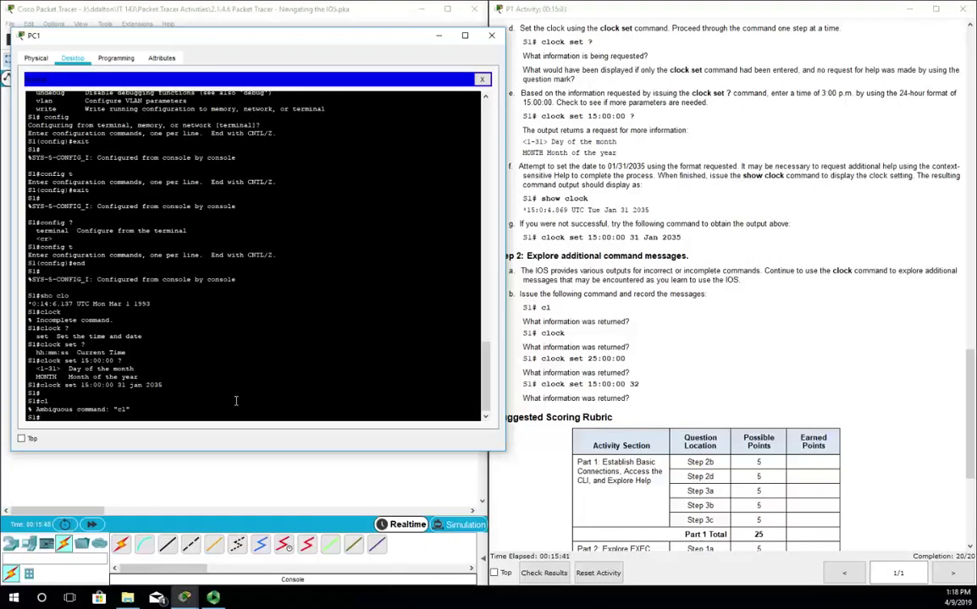
{"action": "type", "text": "cl?"}
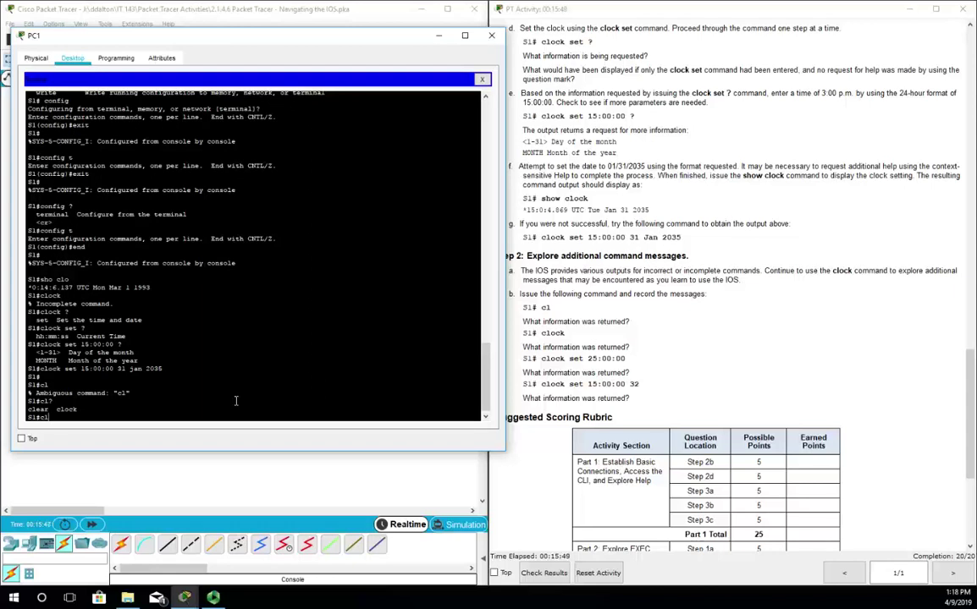
{"action": "type", "text": "o"}
{"action": "key", "text": "Return"}
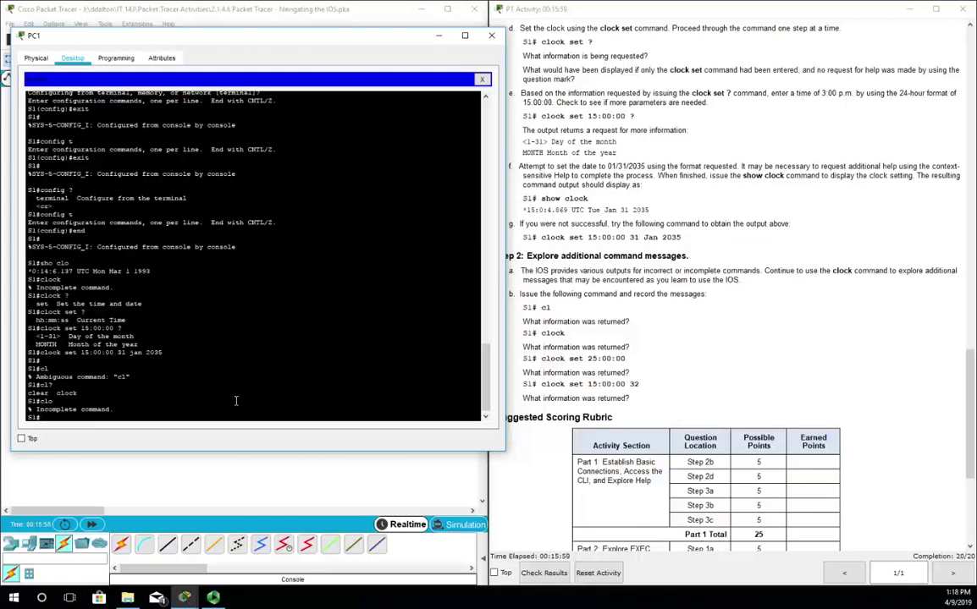
Run sh clock to confirm S1 reports 15:0:41 UTC Wed Jan 31 2035.
{"action": "type", "text": "sh clock"}
{"action": "key", "text": "Return"}
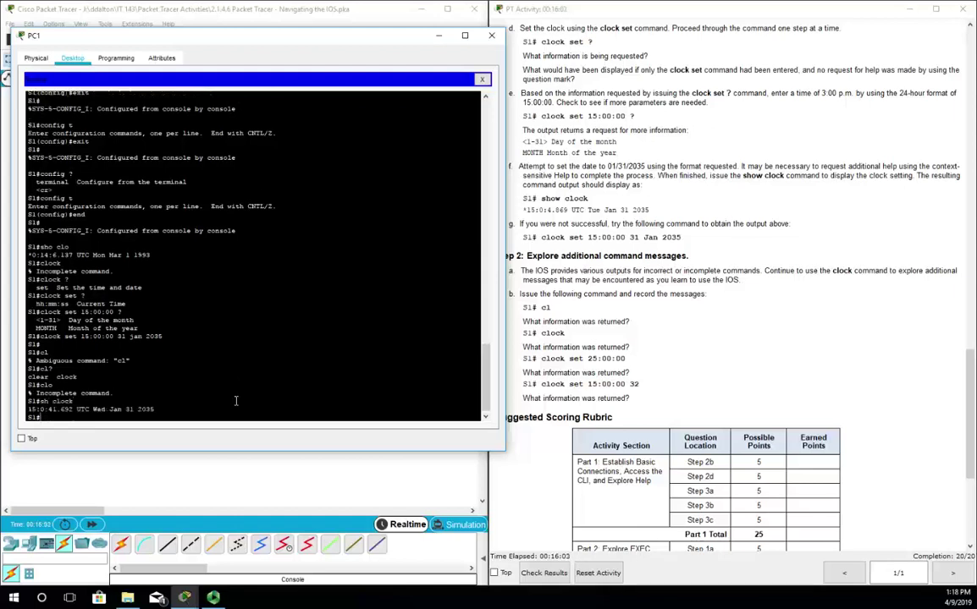